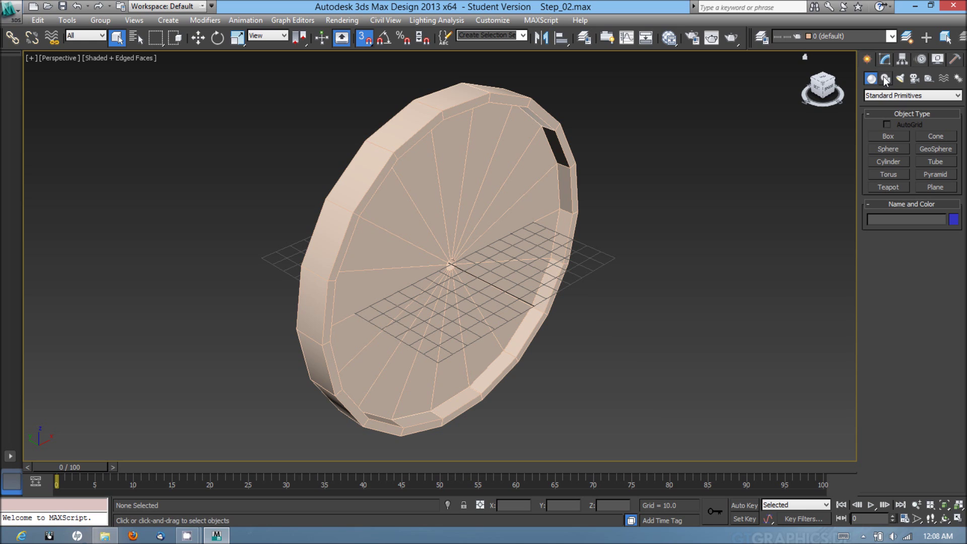
# Turn off snapping and place a text spline reading "12" near the upper part of the clock disc.
pyautogui.click(885, 79)
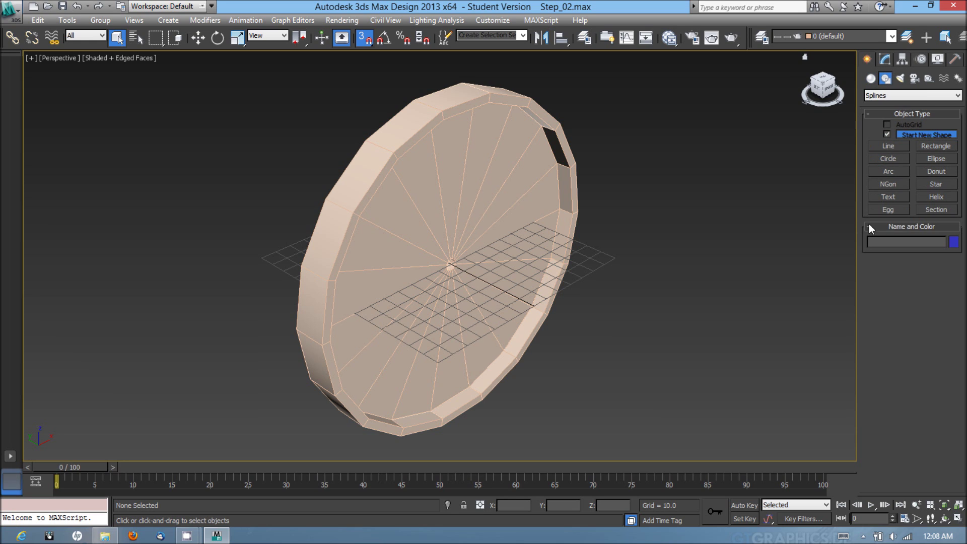
pyautogui.click(894, 197)
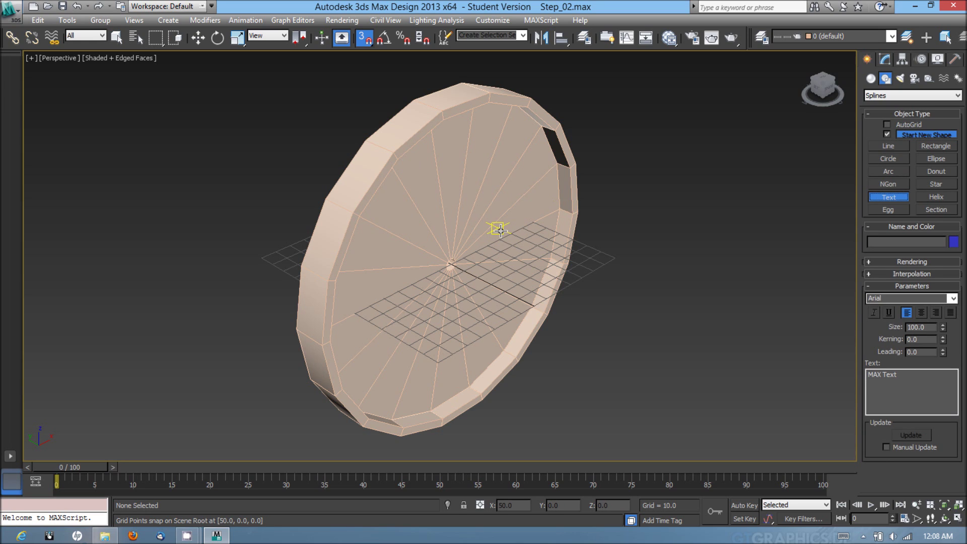
pyautogui.press('s')
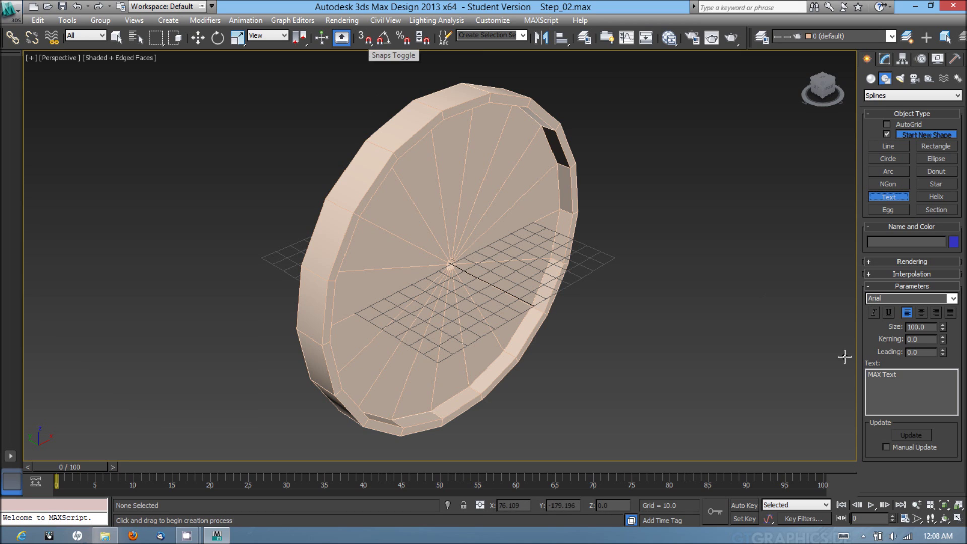
pyautogui.moveTo(906, 378); pyautogui.dragTo(858, 372)
pyautogui.write('12')
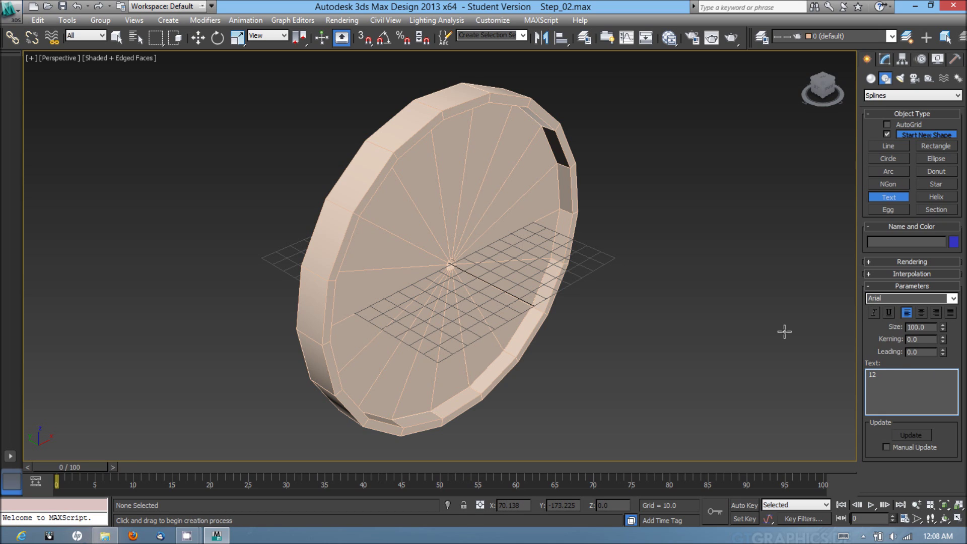
pyautogui.click(452, 147)
# Rotate the 12 text 90 degrees about the X axis with angle snap on so it stands upright.
pyautogui.keyDown('alt'); pyautogui.moveTo(417, 152); pyautogui.dragTo(392, 149, button='middle'); pyautogui.keyUp('alt')
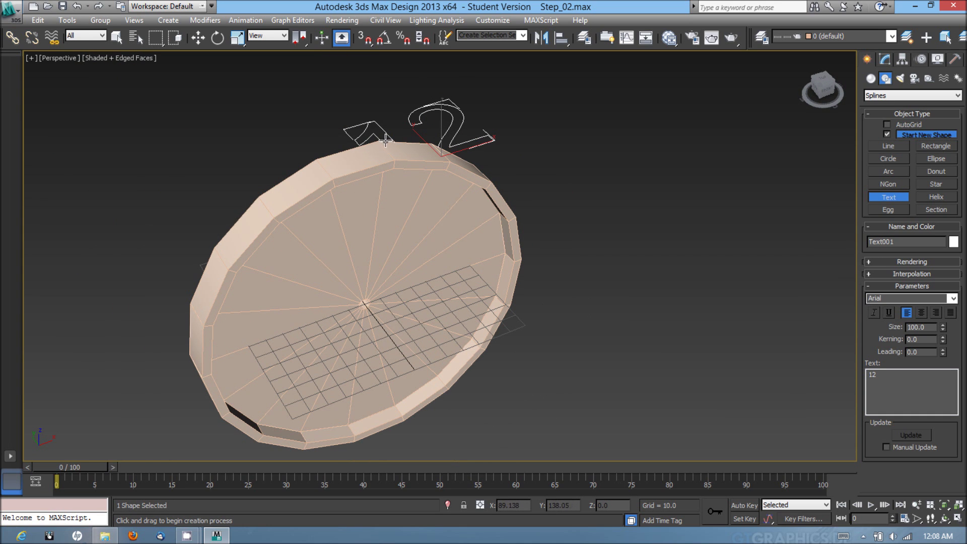
pyautogui.press('e')
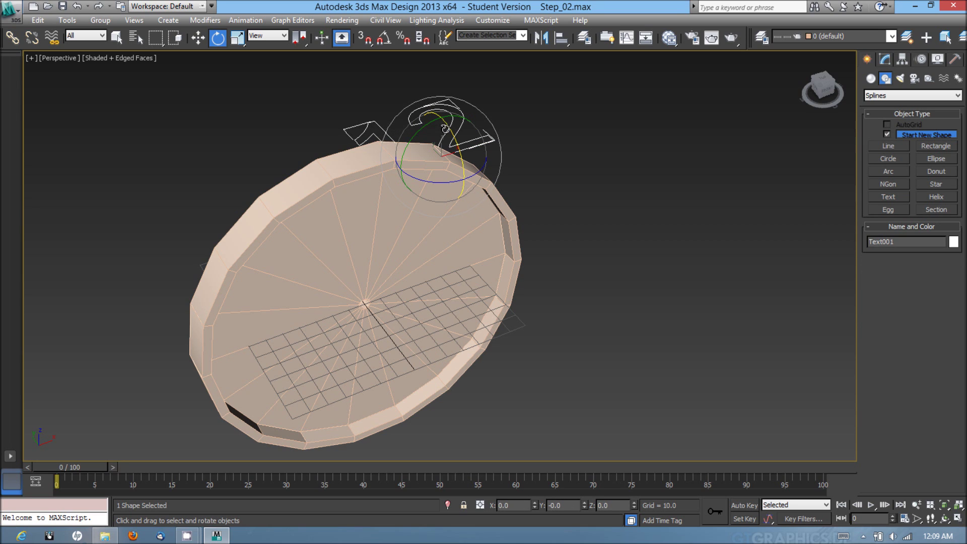
pyautogui.moveTo(465, 143); pyautogui.dragTo(482, 180)
pyautogui.press('a')
pyautogui.scroll(-5, 477, 183)
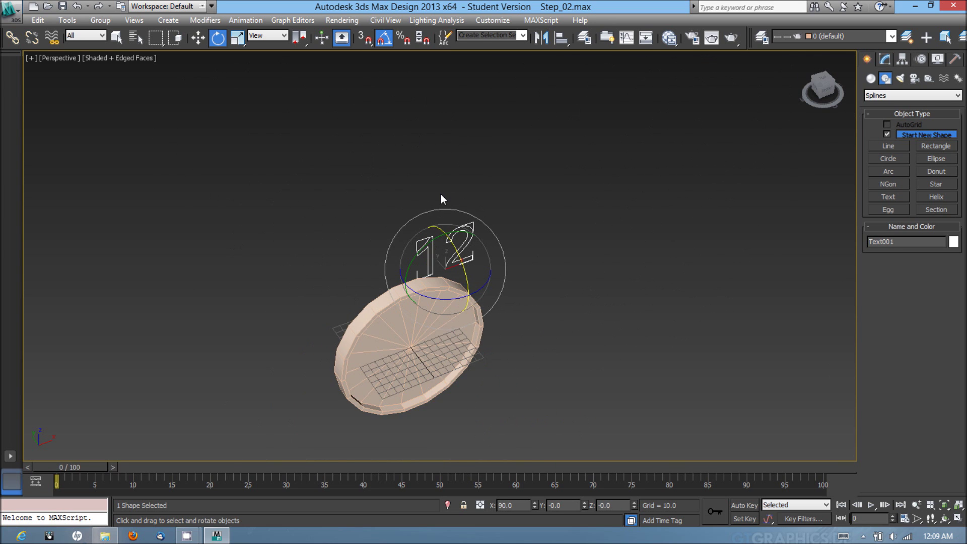
# In the Left view, move the 12 text along the depth axis to the disc's recessed face, at about Y -10.1.
pyautogui.scroll(2, 440, 195)
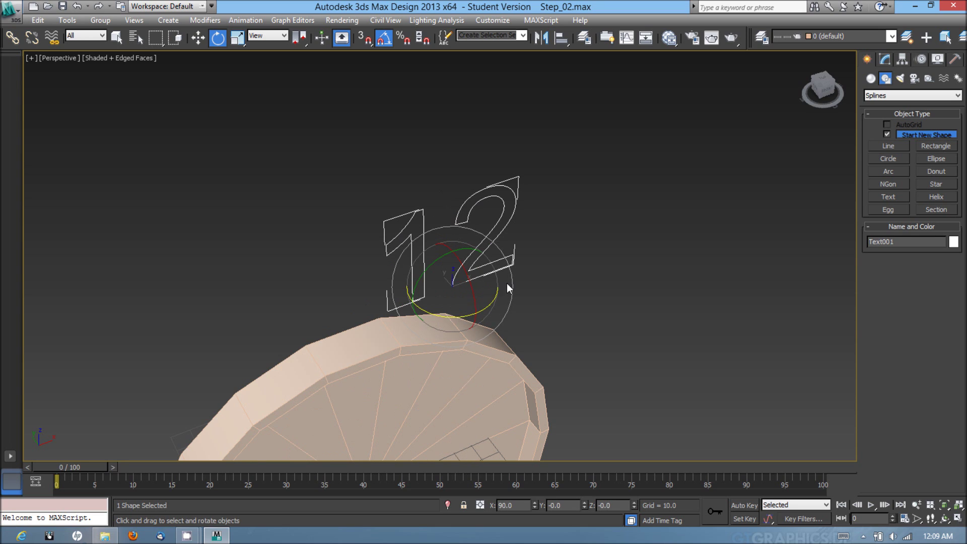
pyautogui.press('w')
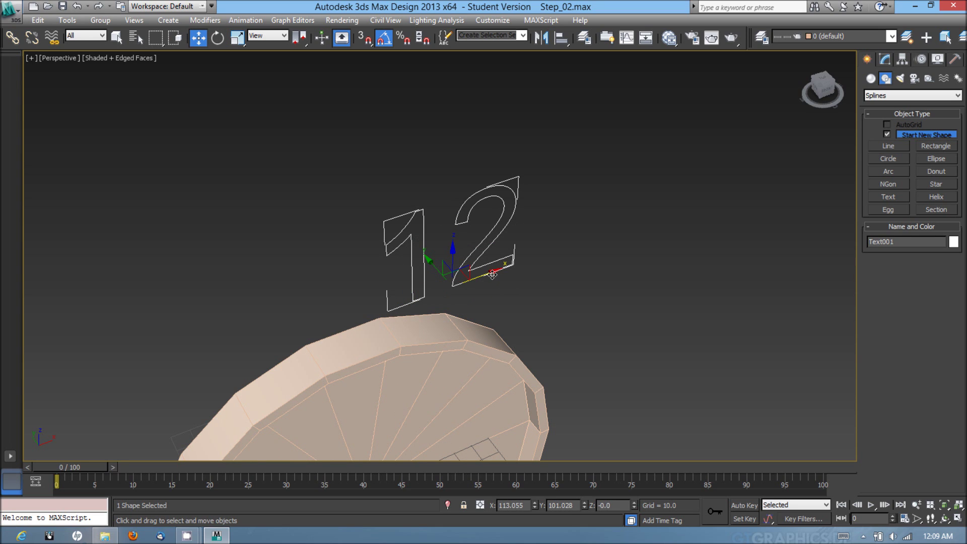
pyautogui.press('l')
pyautogui.moveTo(290, 255); pyautogui.dragTo(507, 287)
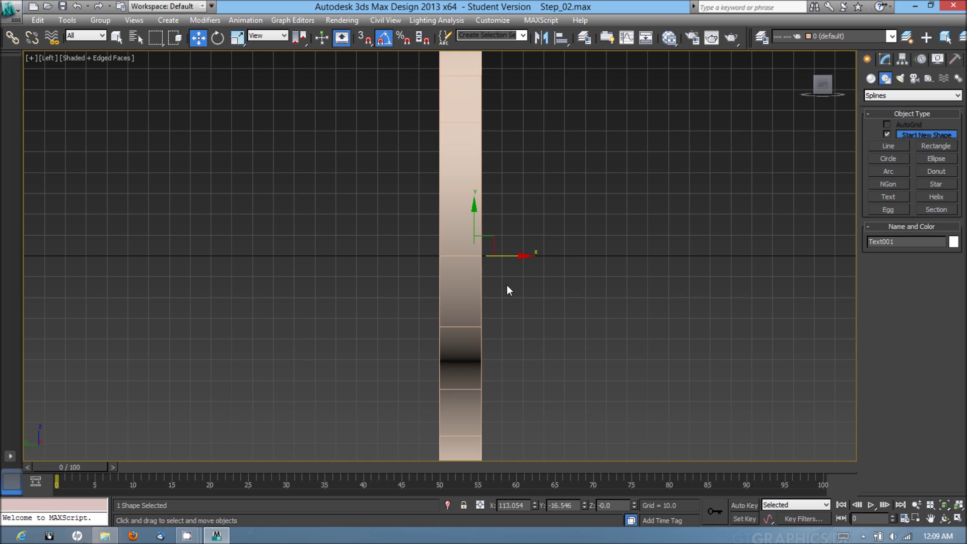
pyautogui.press('F3')
pyautogui.moveTo(501, 257); pyautogui.dragTo(489, 257)
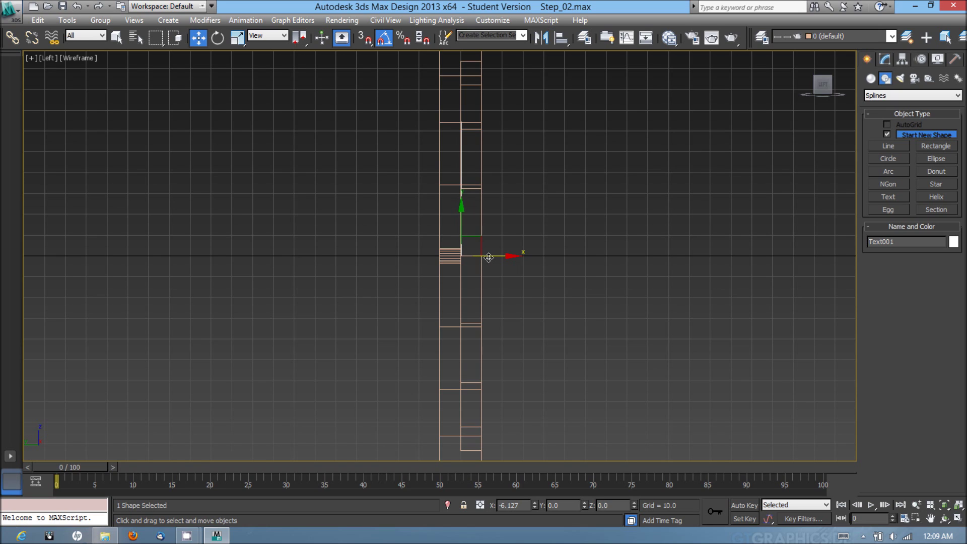
pyautogui.moveTo(489, 258); pyautogui.dragTo(488, 258)
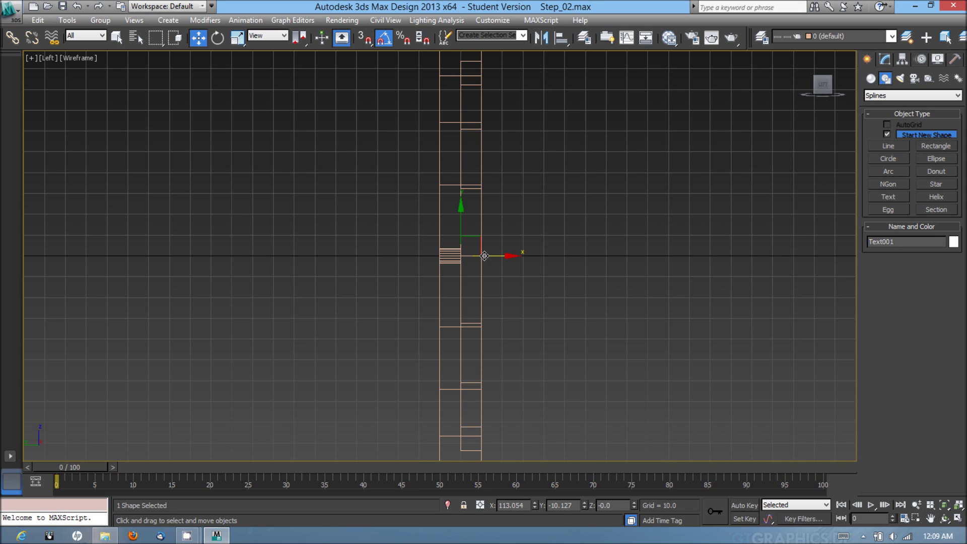
pyautogui.press('F3')
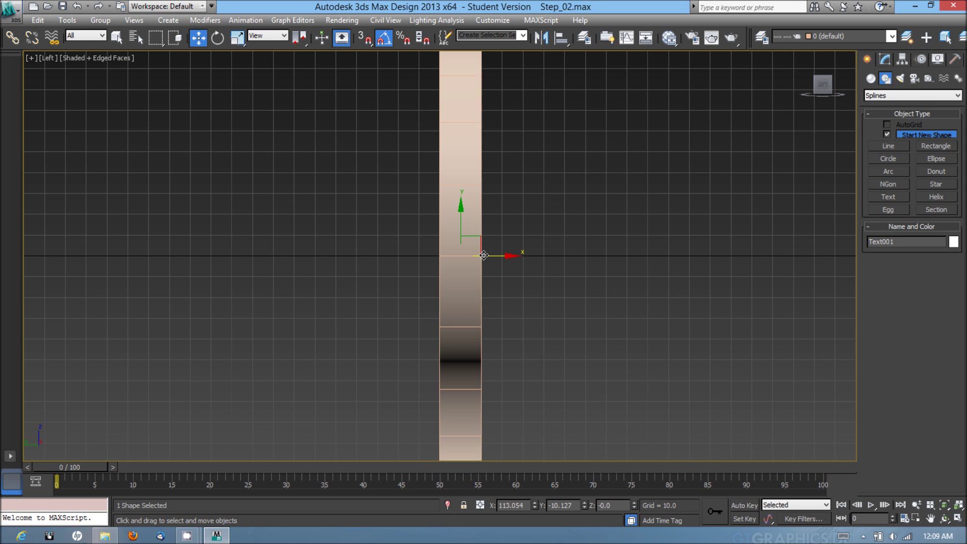
# In the Front view, align the 12 text to the clock cylinder in X and Z position, center to center.
pyautogui.press('f')
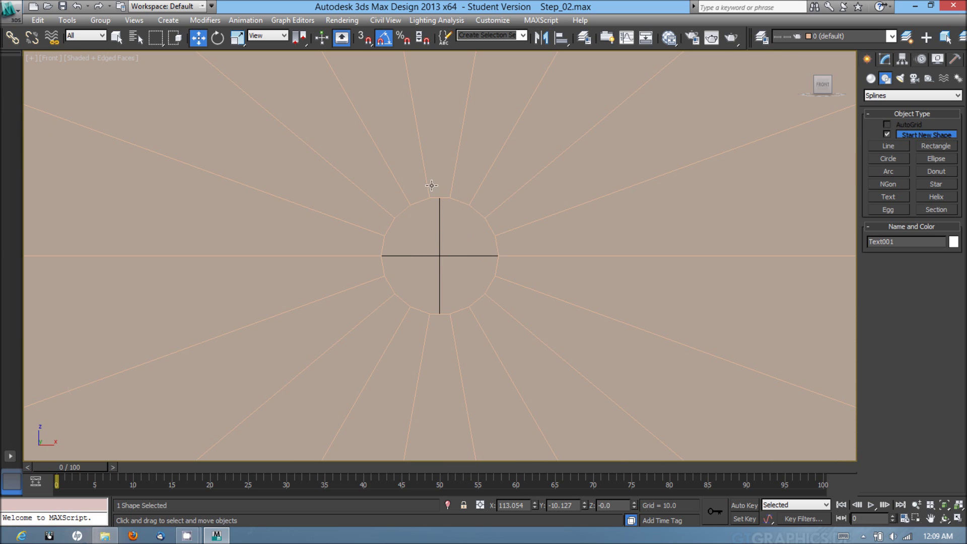
pyautogui.scroll(-3, 431, 186)
pyautogui.scroll(-2, 456, 209)
pyautogui.scroll(4, 518, 225)
pyautogui.scroll(-2, 524, 227)
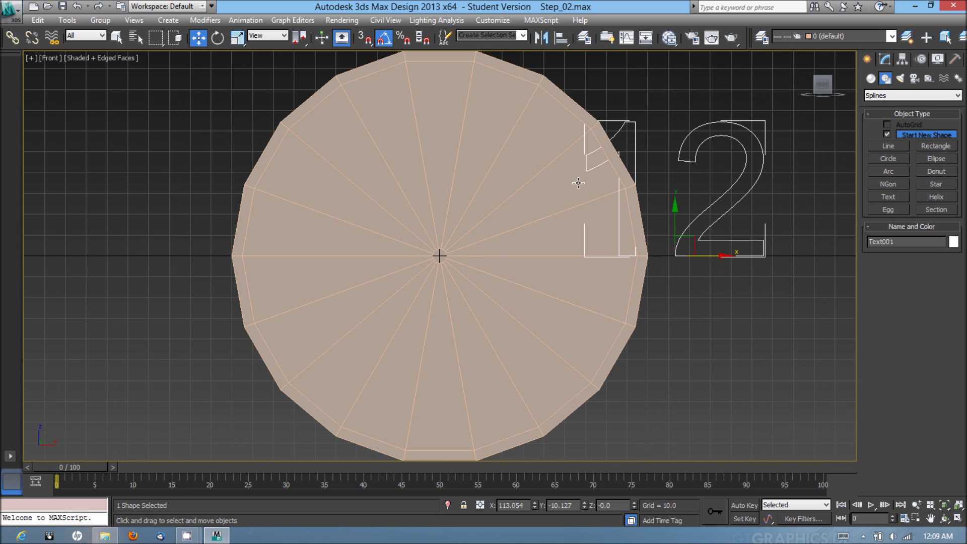
pyautogui.hotkey('alt', 'a')
pyautogui.click(454, 154)
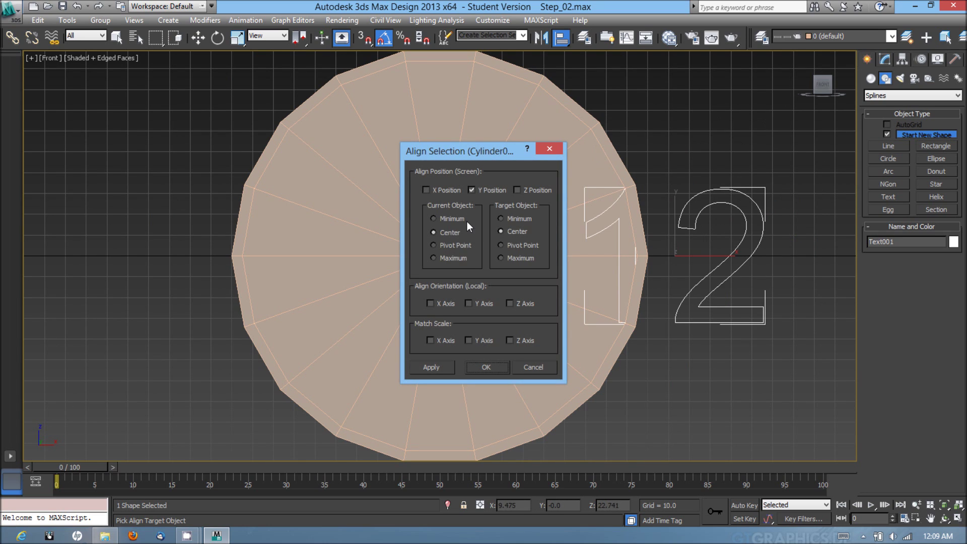
pyautogui.click(440, 191)
pyautogui.click(484, 192)
pyautogui.click(517, 191)
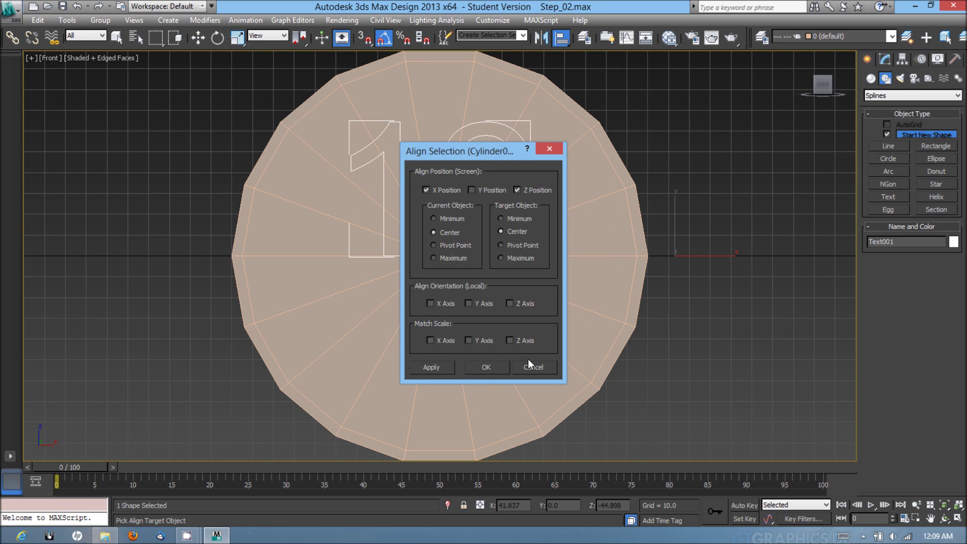
pyautogui.click(487, 367)
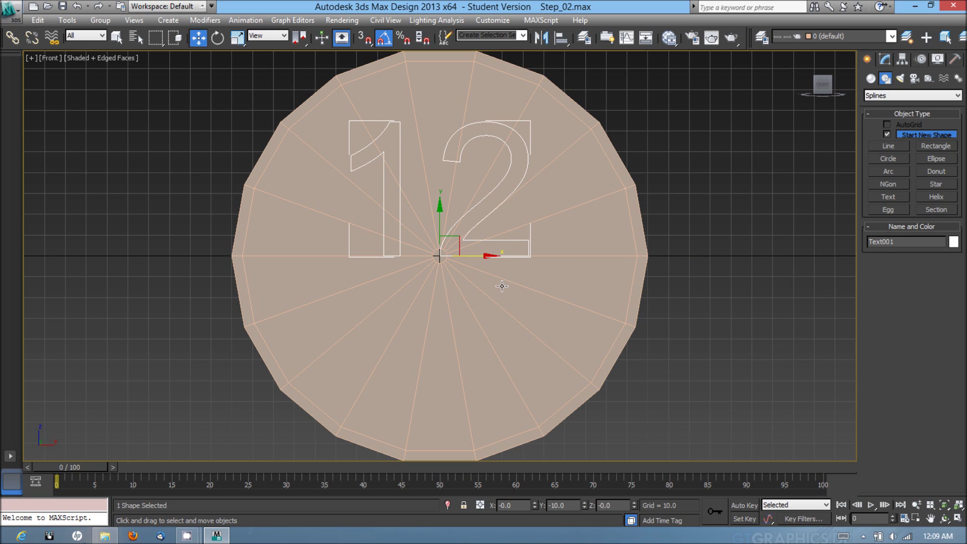
# Scale the 12 text down uniformly and move it up to the 12 o'clock position, at about Z 67.
pyautogui.press('e')
pyautogui.press('r')
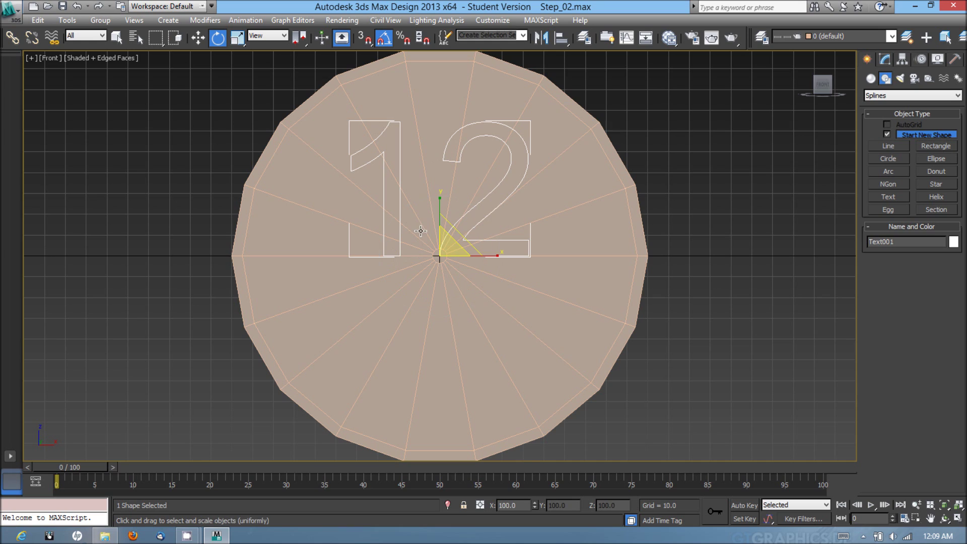
pyautogui.moveTo(454, 246); pyautogui.dragTo(383, 407)
pyautogui.press('w')
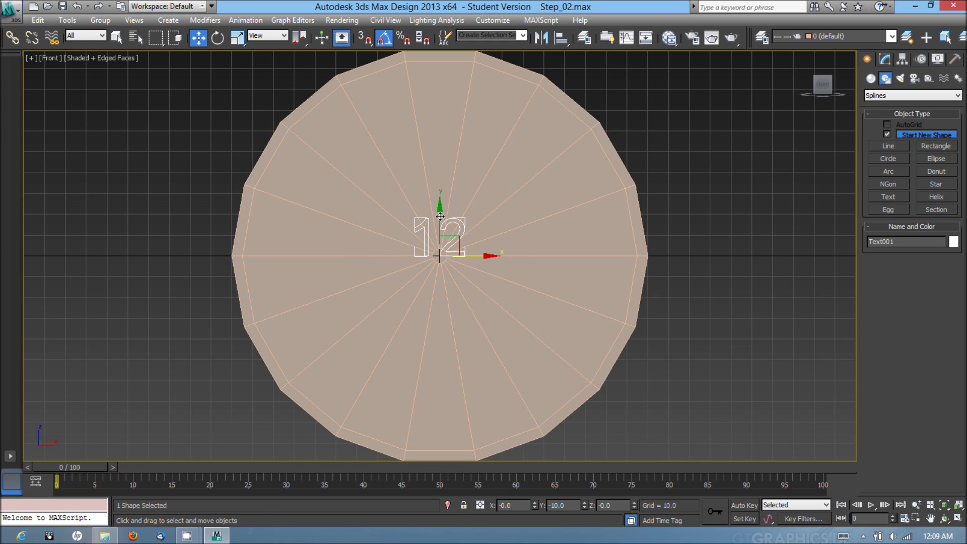
pyautogui.moveTo(440, 212); pyautogui.dragTo(432, 85)
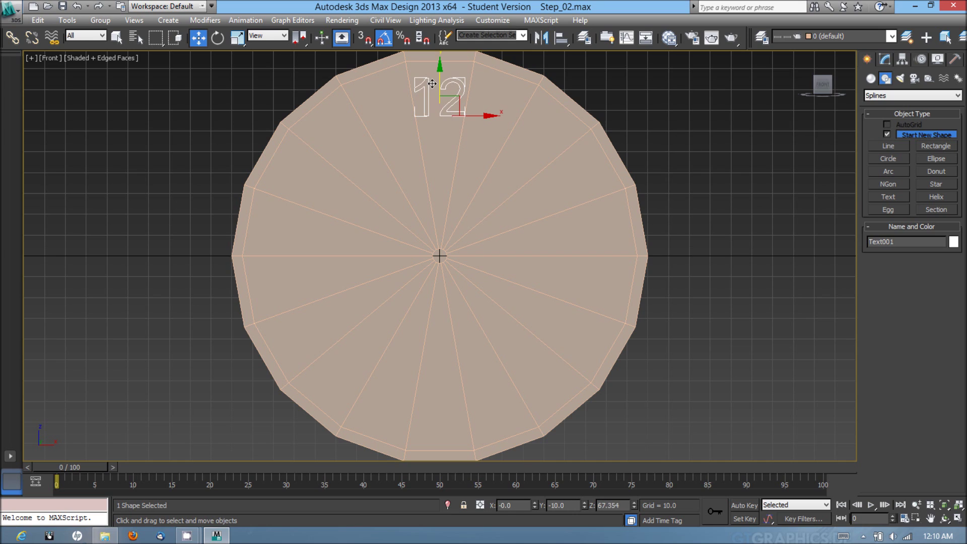
# Apply an Extrude modifier to the 12 text with an amount of 2.5.
pyautogui.click(886, 59)
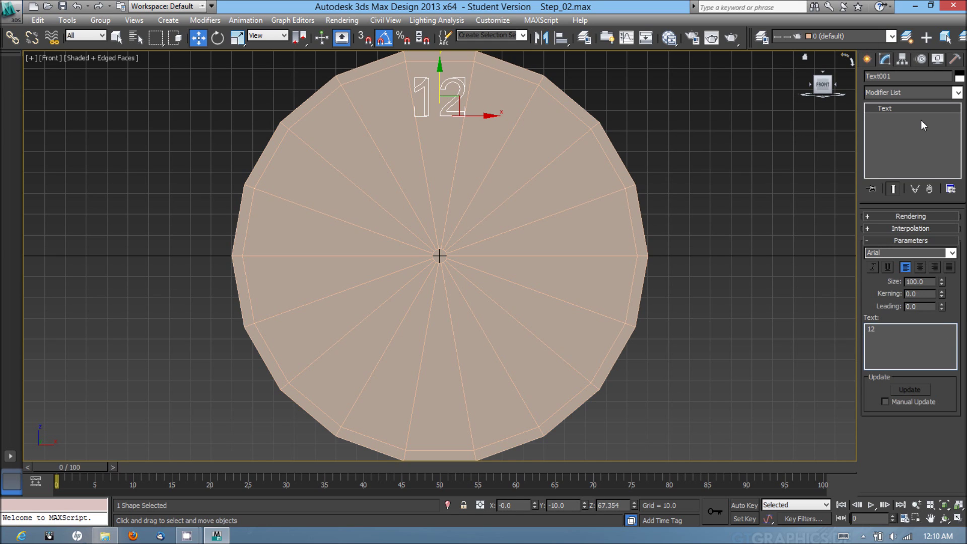
pyautogui.click(957, 93)
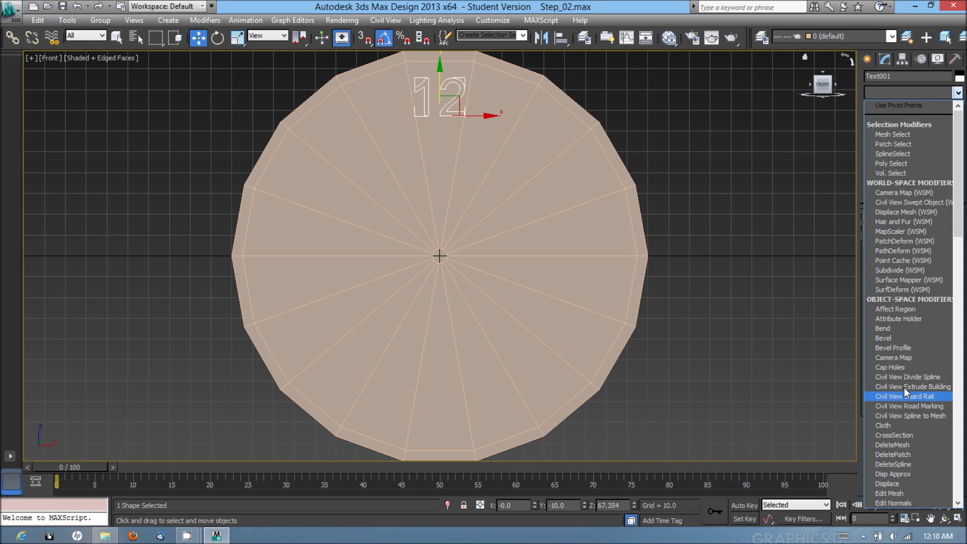
pyautogui.press('e')
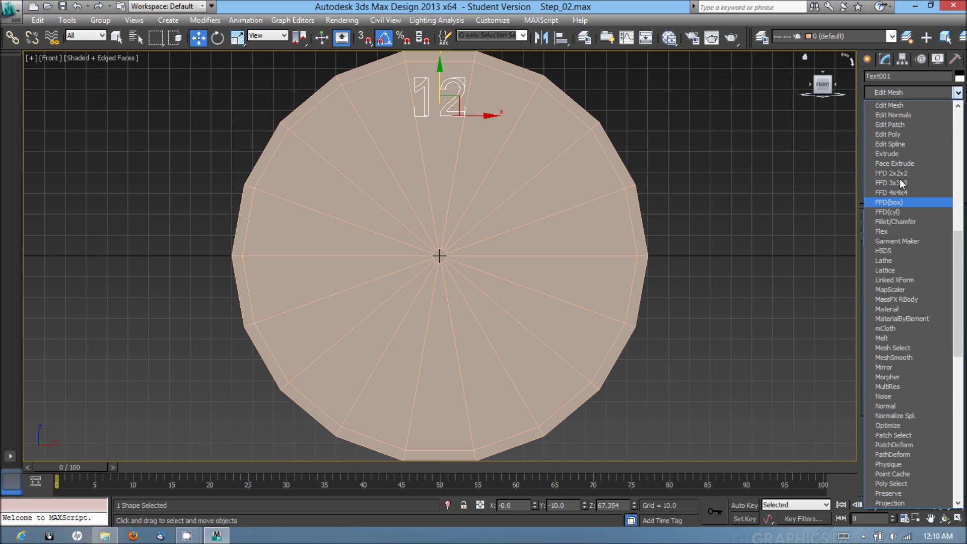
pyautogui.click(887, 154)
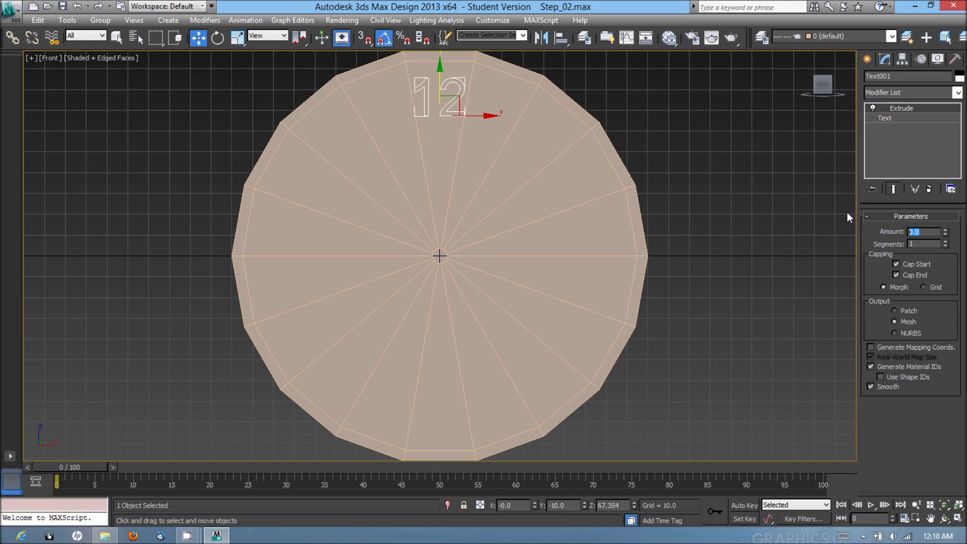
pyautogui.write('2.5')
pyautogui.press('Return')
# Change the 12 text's object color to dark blue.
pyautogui.click(959, 78)
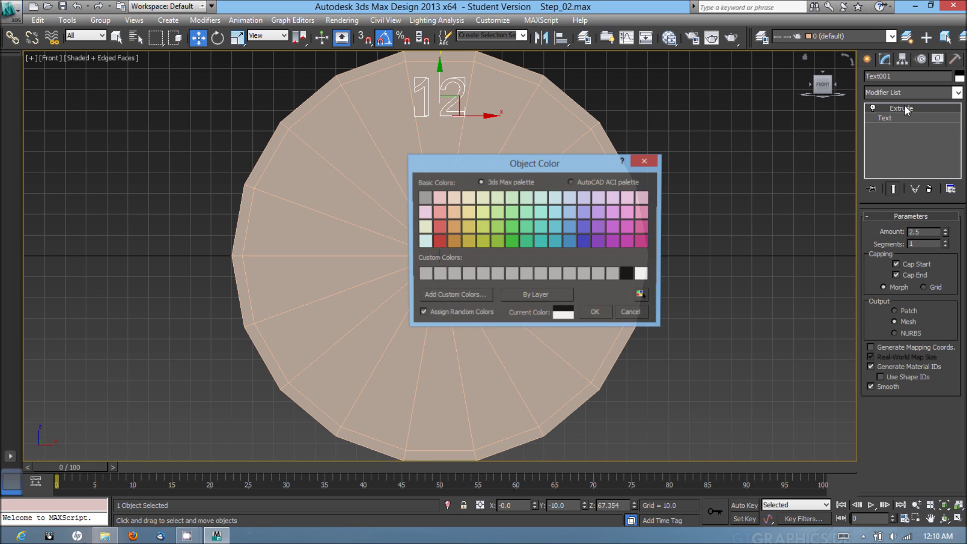
pyautogui.click(583, 243)
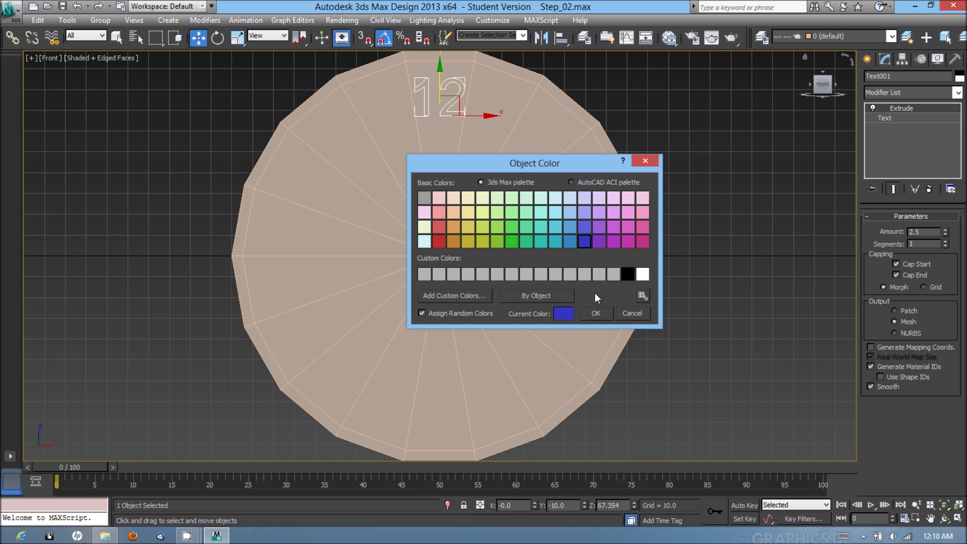
pyautogui.click(596, 313)
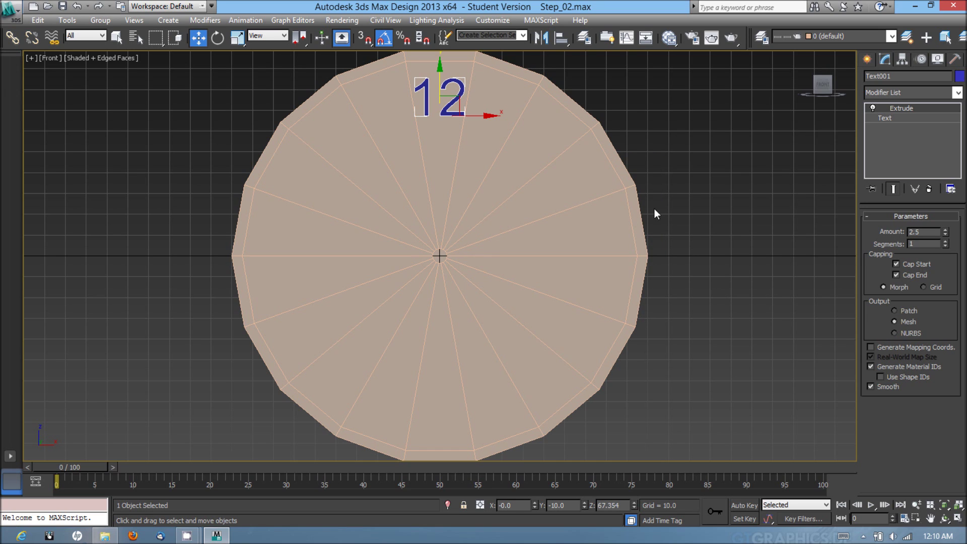
# Center the clock cylinder's pivot to the object using Affect Pivot Only.
pyautogui.click(903, 59)
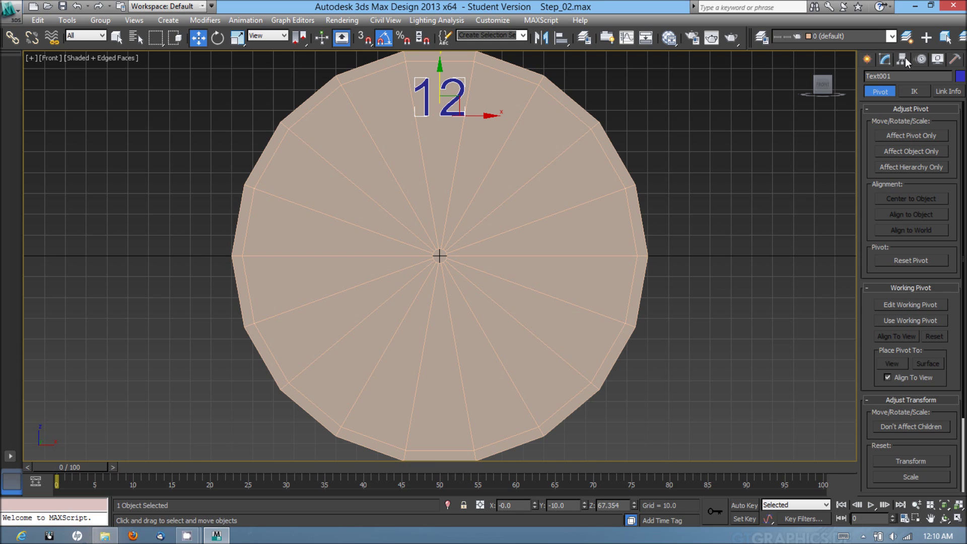
pyautogui.click(474, 222)
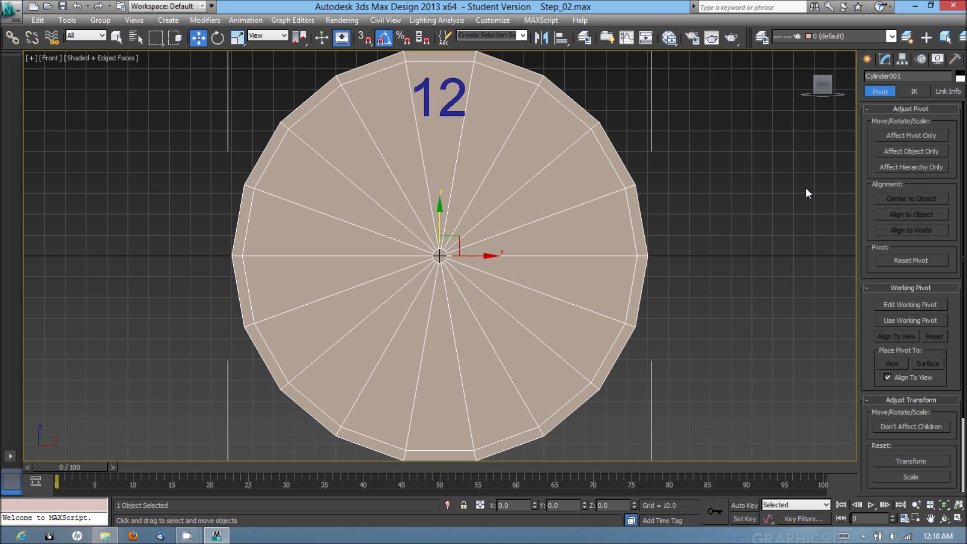
pyautogui.click(936, 132)
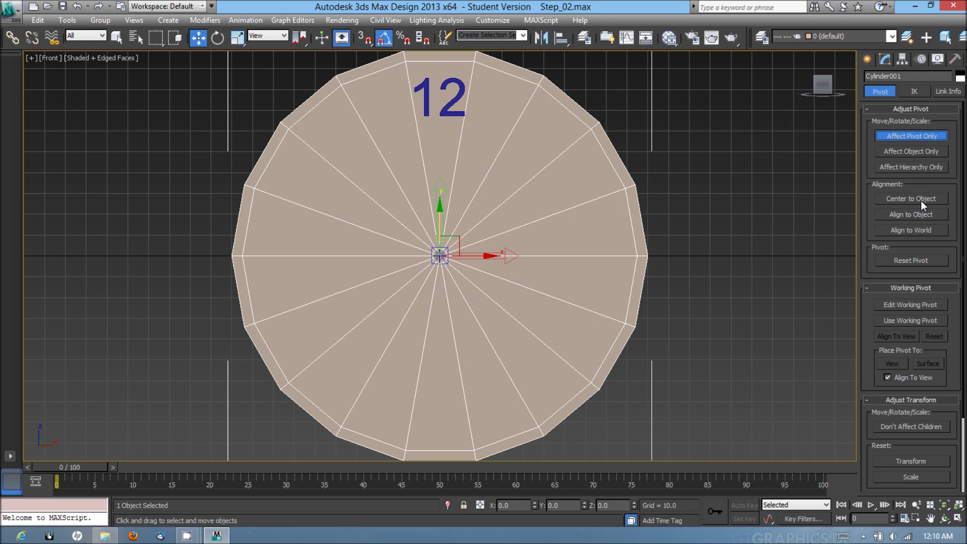
pyautogui.click(921, 200)
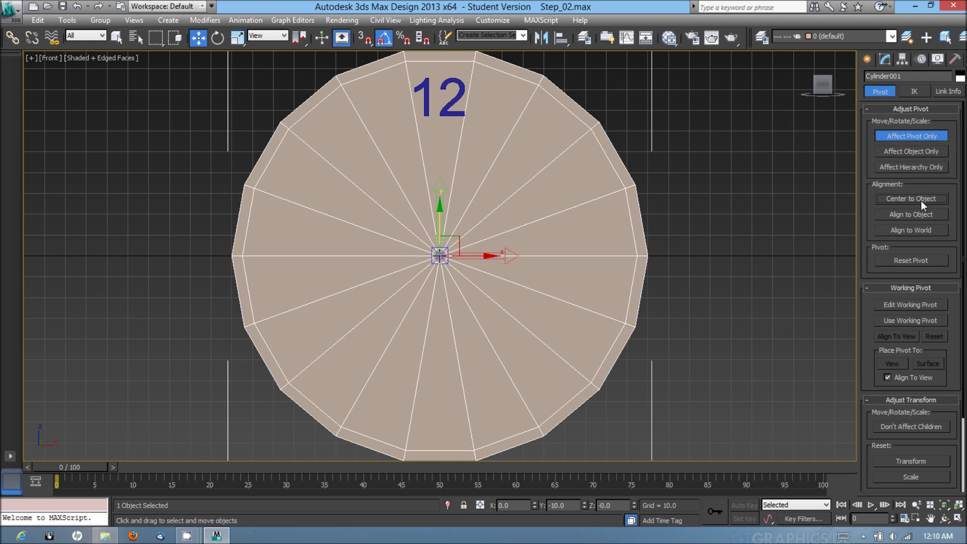
# Try to align the 12 text's pivot to the clock cylinder's center on the X, Y and Z positions.
pyautogui.click(448, 80)
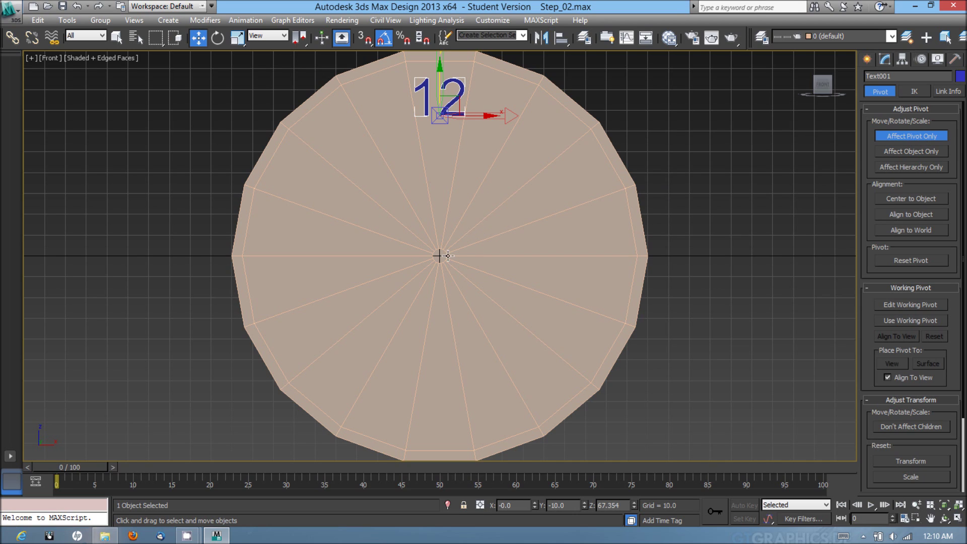
pyautogui.hotkey('alt', 'a')
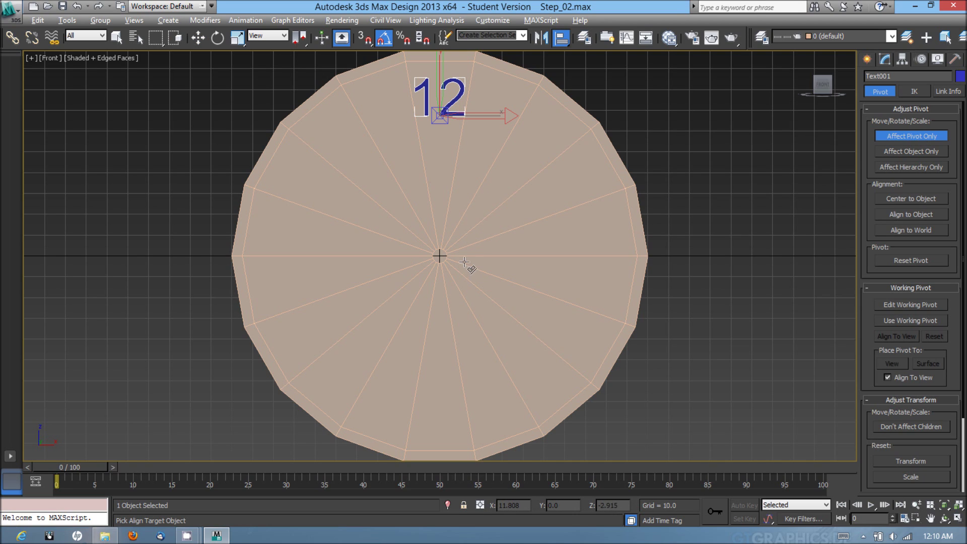
pyautogui.click(463, 252)
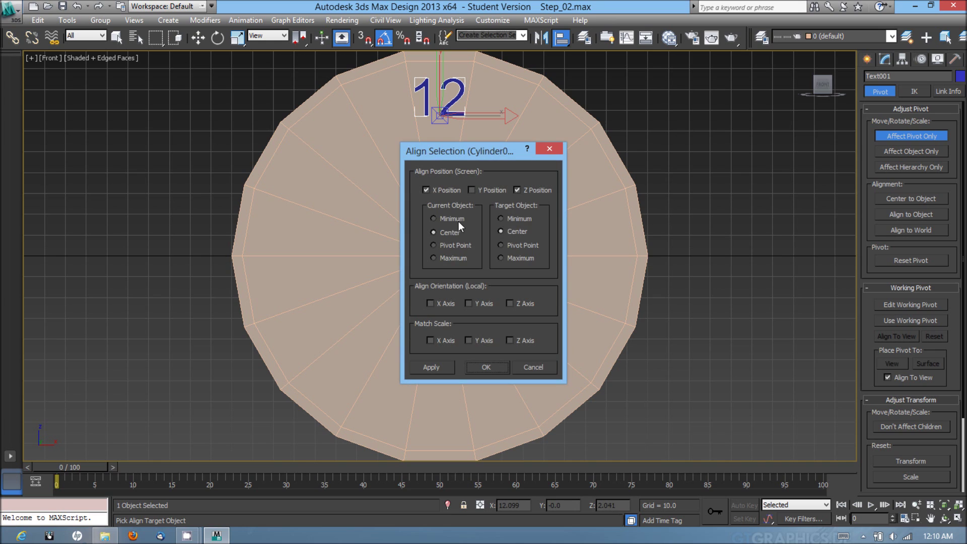
pyautogui.click(472, 190)
pyautogui.click(486, 367)
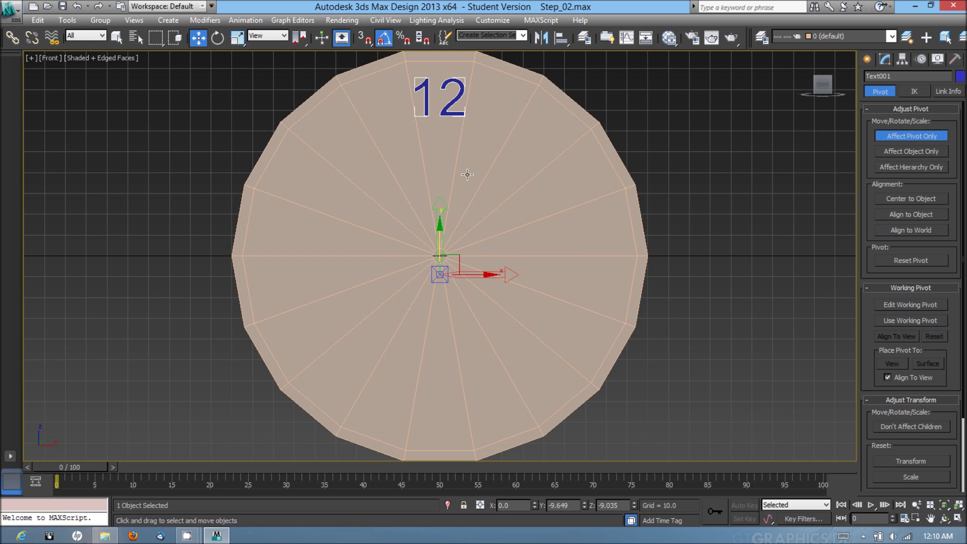
pyautogui.hotkey('alt', 'a')
pyautogui.click(480, 245)
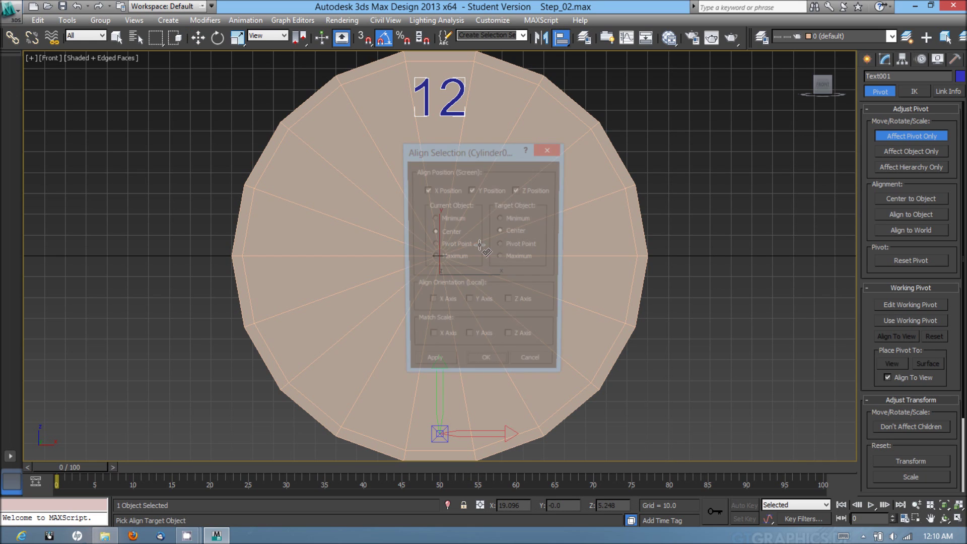
pyautogui.click(472, 190)
pyautogui.click(486, 366)
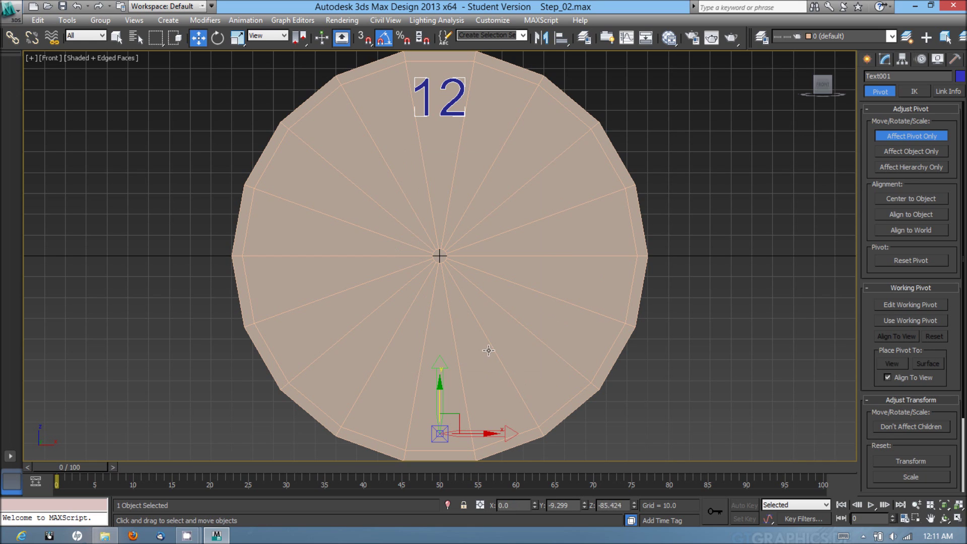
# Center the 12 text's pivot to its object, and align the pivot to the clock cylinder's center on X, Y and Z.
pyautogui.click(929, 201)
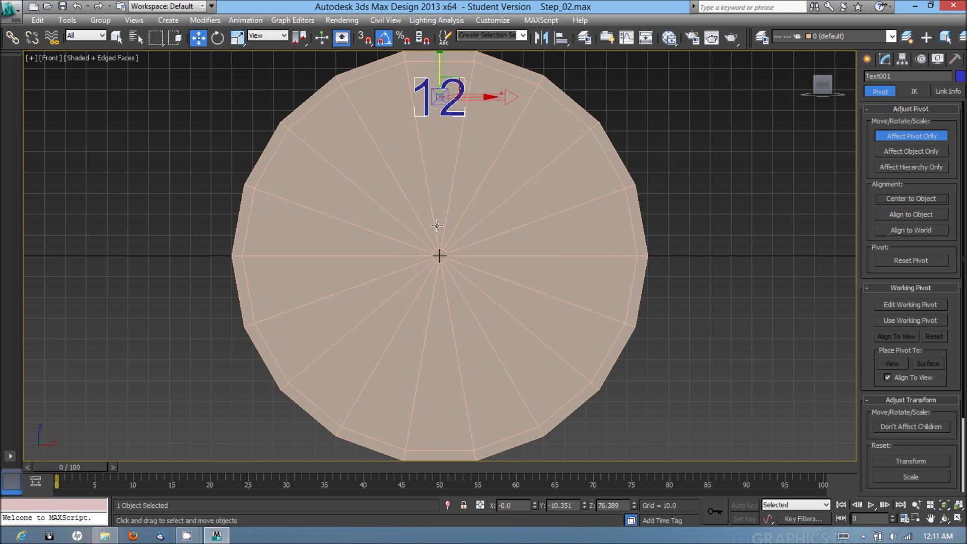
pyautogui.hotkey('alt', 'a')
pyautogui.click(478, 152)
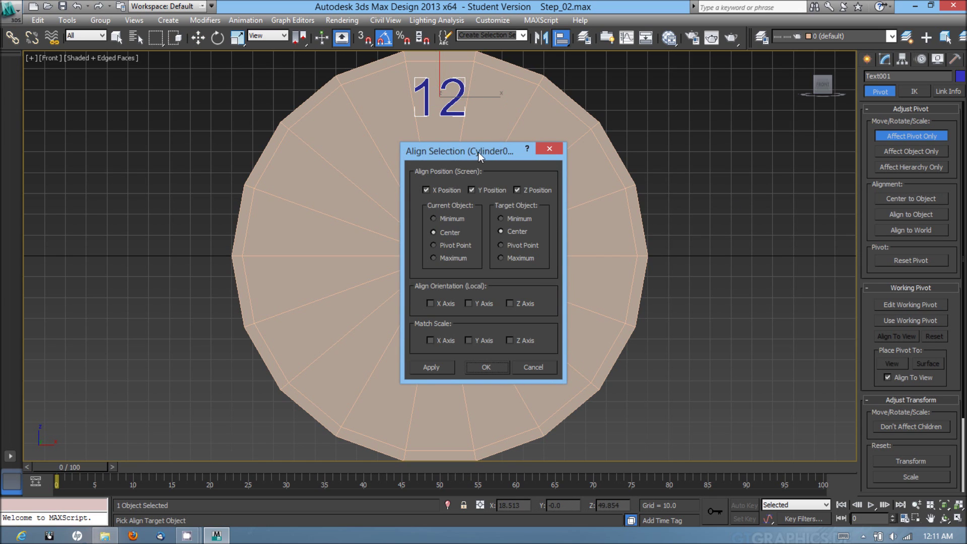
pyautogui.moveTo(479, 152); pyautogui.dragTo(634, 154)
pyautogui.click(643, 367)
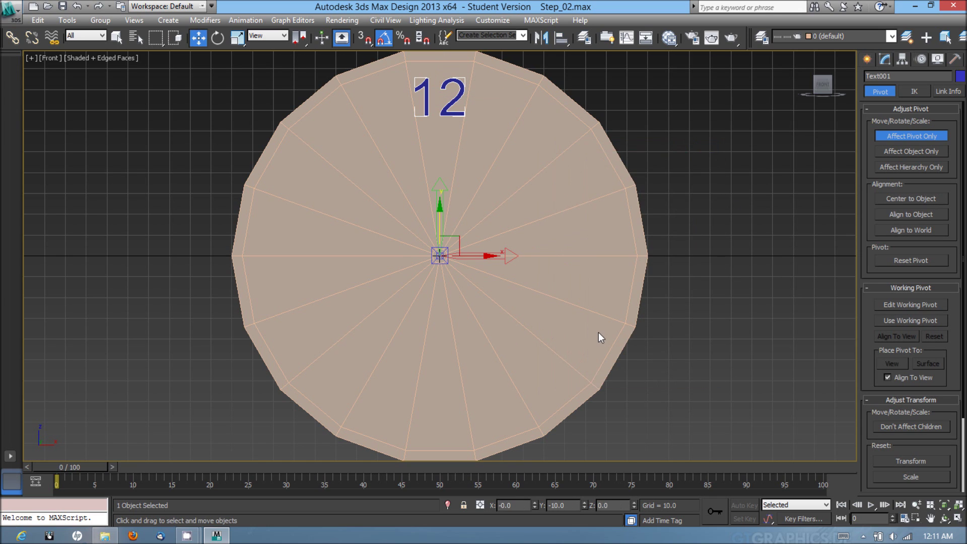
# Set up a one-dimensional Array of the 12 text as copies with a count of 12, and enable the preview.
pyautogui.click(64, 23)
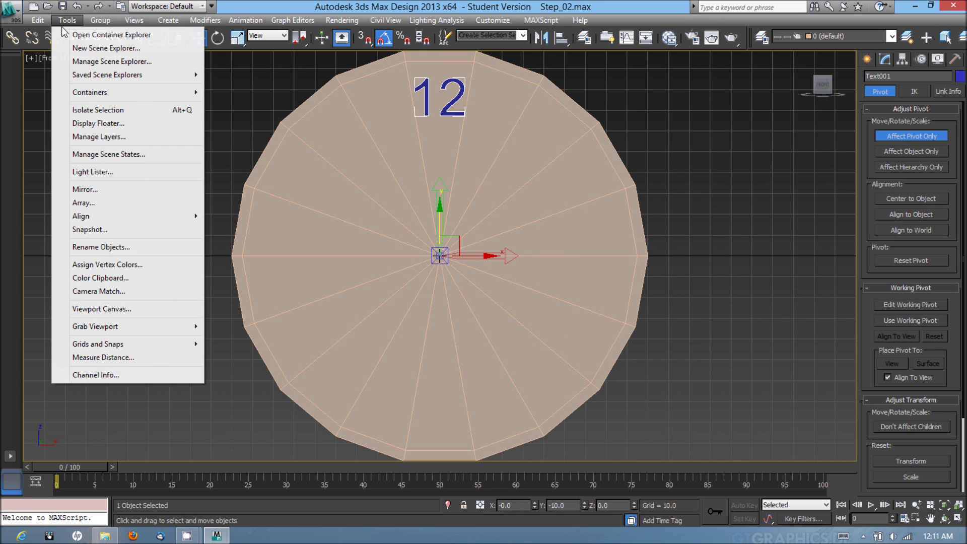
pyautogui.click(80, 206)
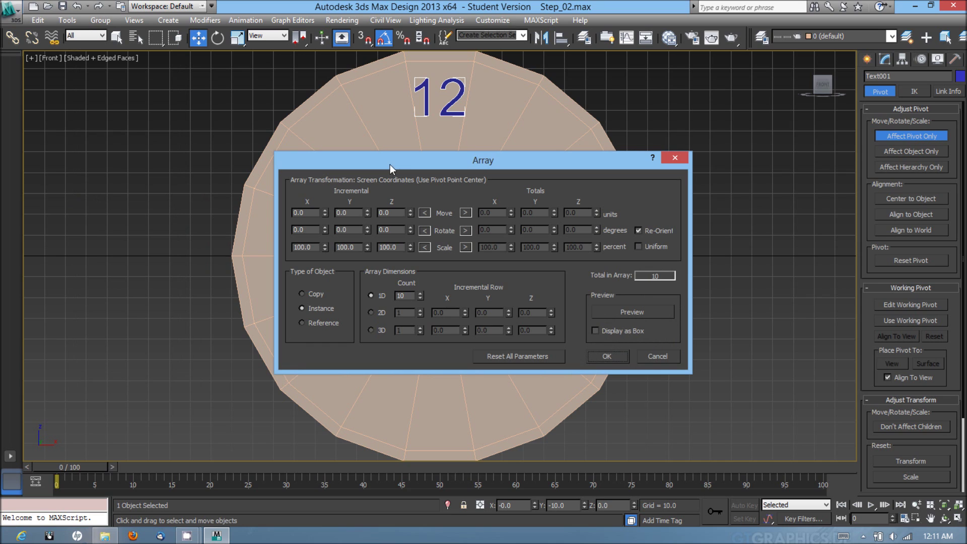
pyautogui.moveTo(422, 171); pyautogui.dragTo(649, 101)
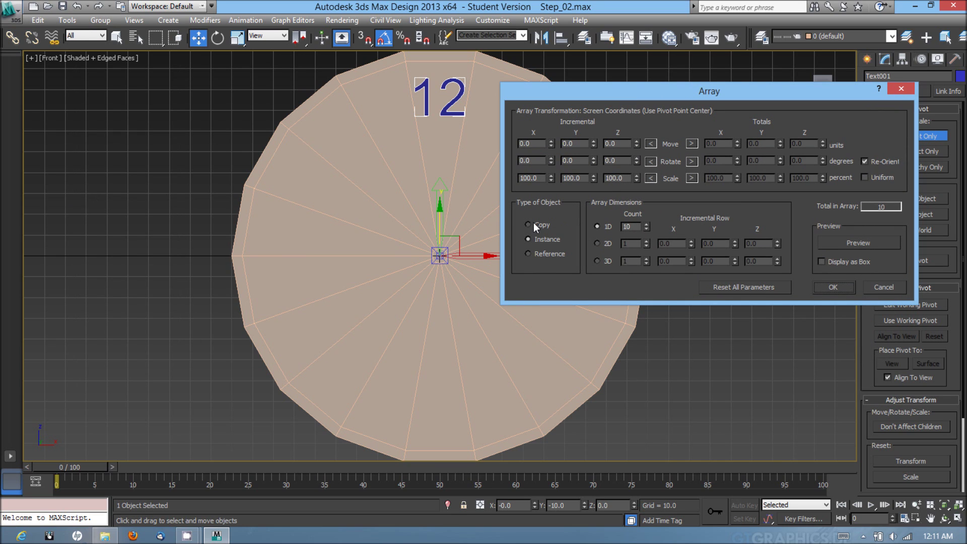
pyautogui.click(535, 225)
pyautogui.moveTo(639, 227); pyautogui.dragTo(626, 221)
pyautogui.write('12')
pyautogui.click(873, 243)
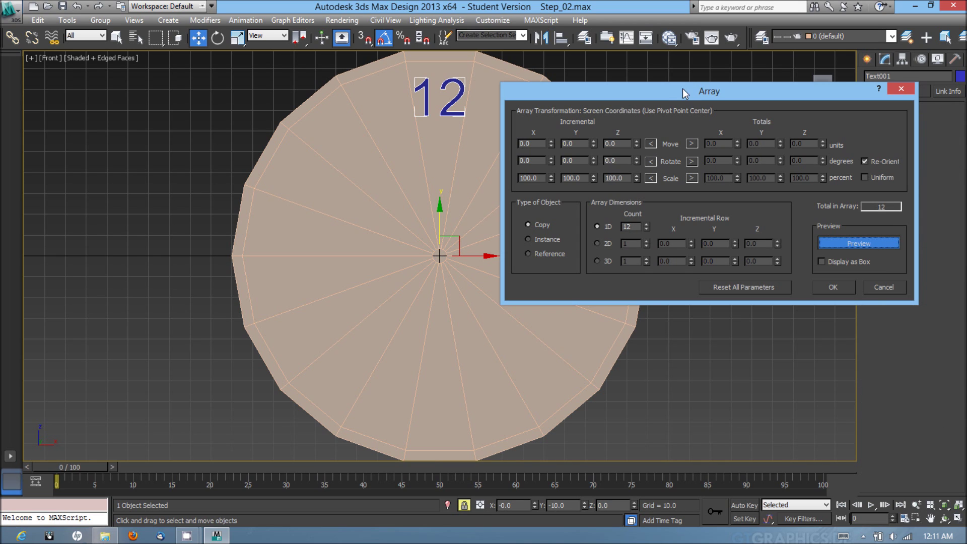
pyautogui.moveTo(677, 93); pyautogui.dragTo(737, 104)
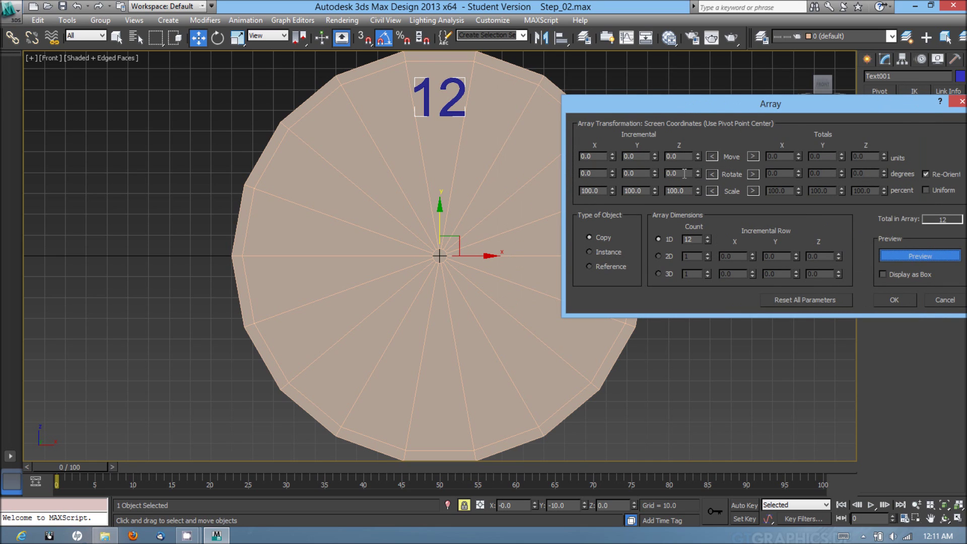
# Try an incremental Z rotation of 60 degrees in the array.
pyautogui.doubleClick(685, 173)
pyautogui.write('60')
pyautogui.press('Return')
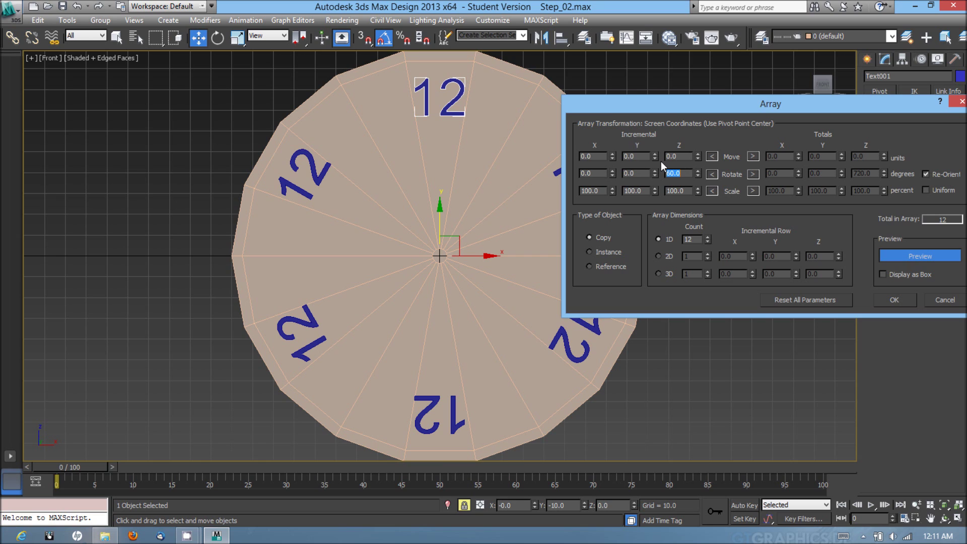
# Set the array's incremental Z rotation to 30 degrees and create the ring of copies.
pyautogui.moveTo(715, 105); pyautogui.dragTo(679, 110)
pyautogui.write('30')
pyautogui.press('Return')
pyautogui.moveTo(632, 111); pyautogui.dragTo(759, 193)
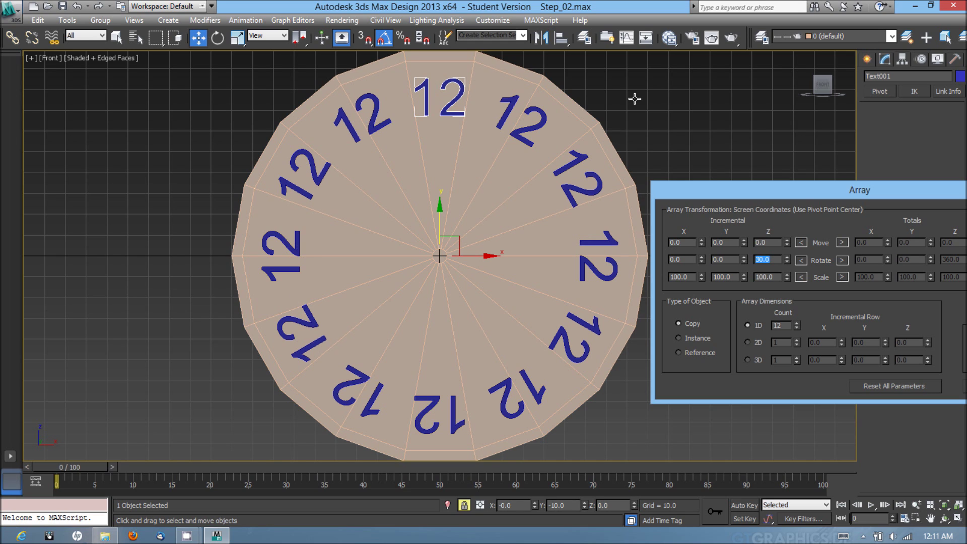
pyautogui.moveTo(792, 184); pyautogui.dragTo(585, 69)
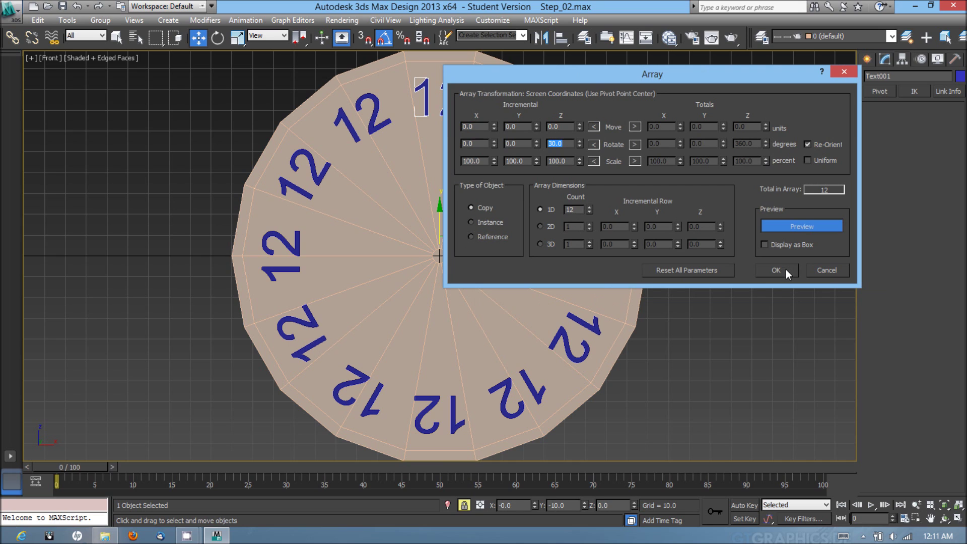
pyautogui.click(786, 270)
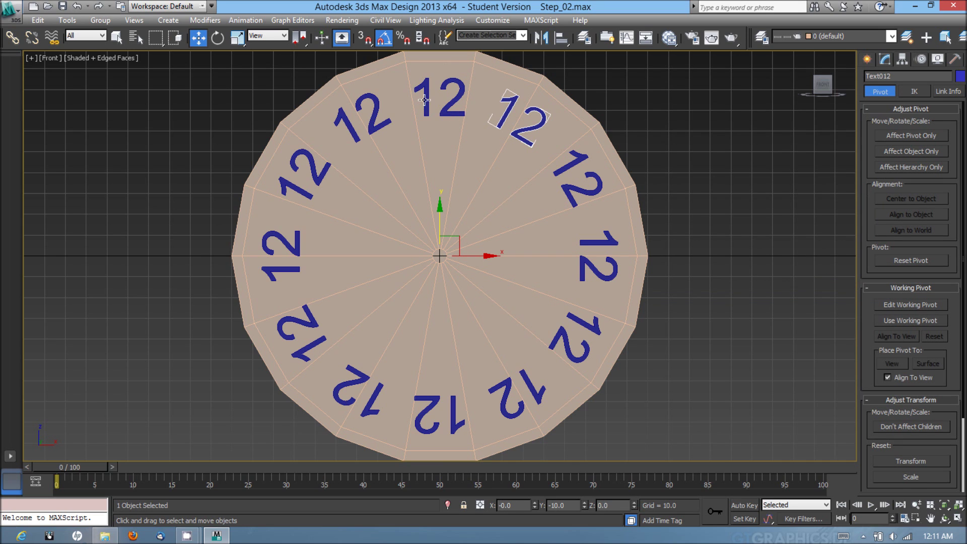
# Using Affect Pivot Only, center the pivots of the numerals at 12, 1 and 2 o'clock to their own objects.
pyautogui.click(888, 136)
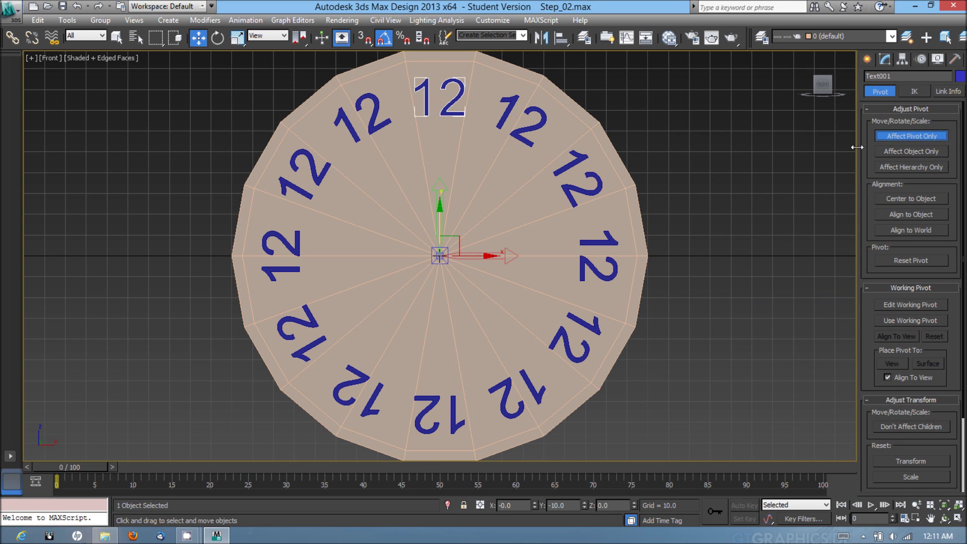
pyautogui.click(913, 198)
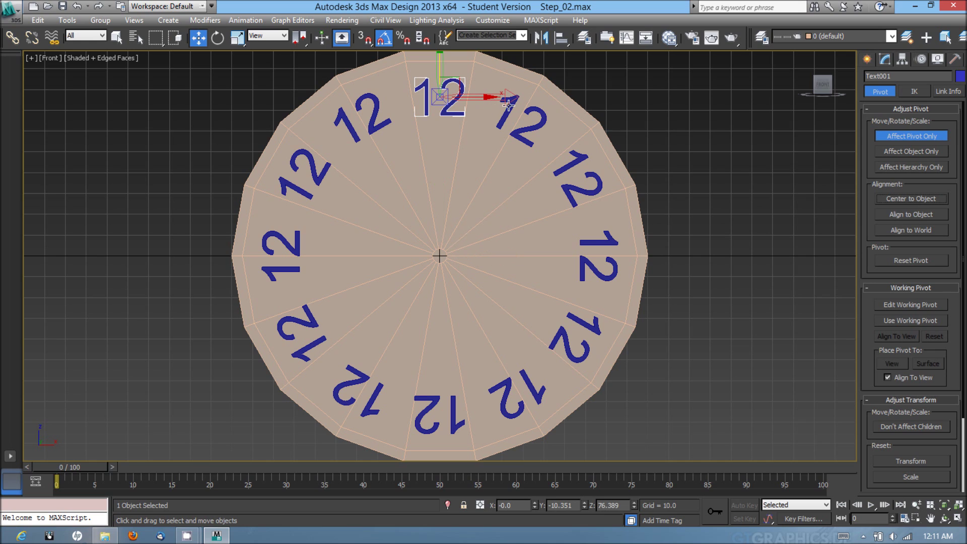
pyautogui.click(542, 119)
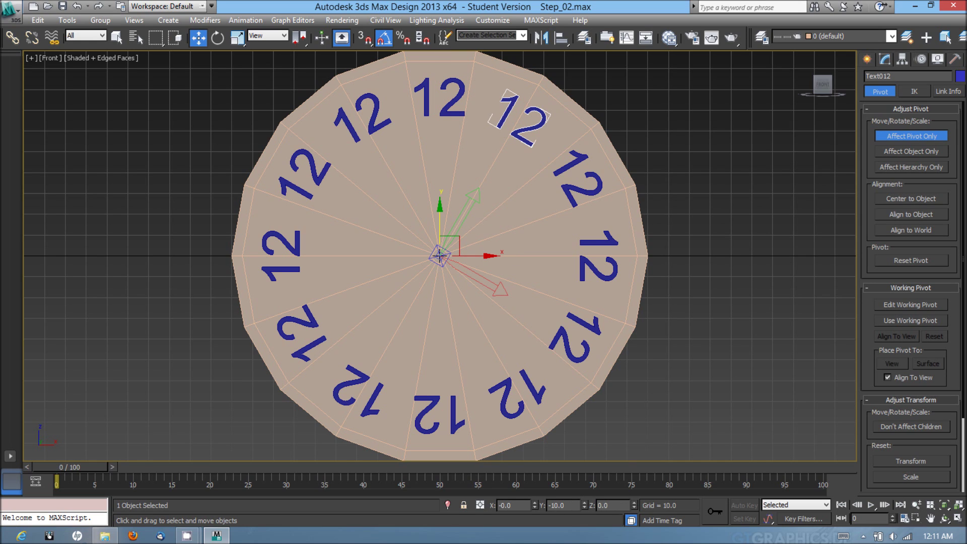
pyautogui.click(911, 199)
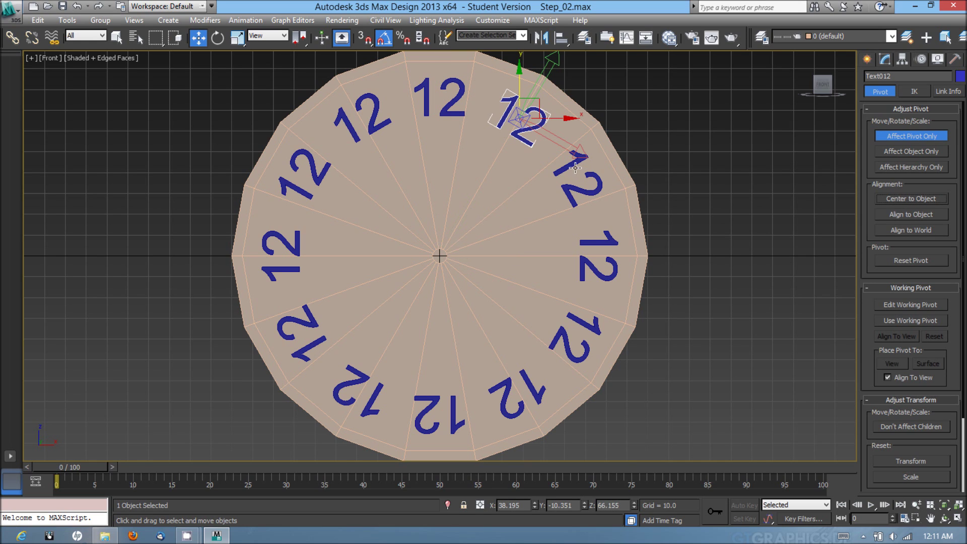
pyautogui.click(576, 168)
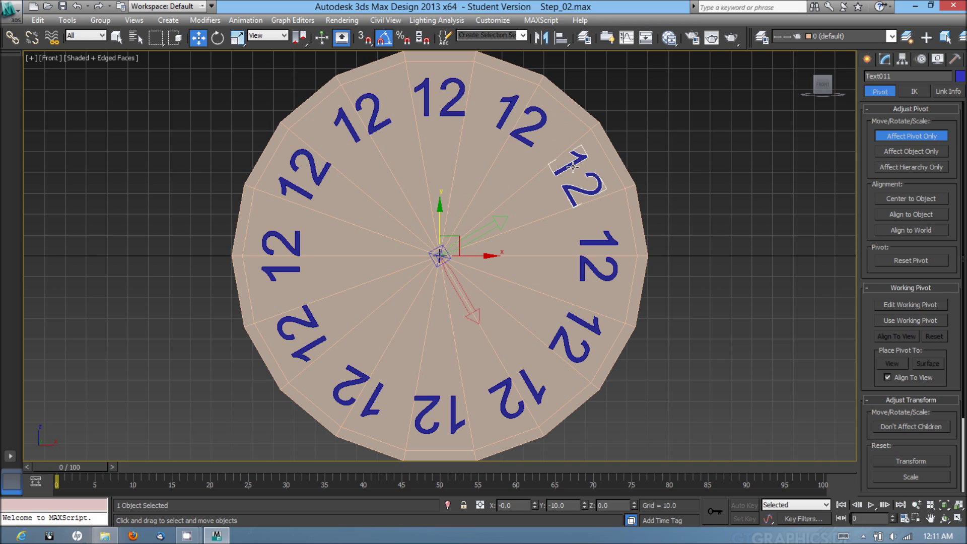
pyautogui.click(911, 198)
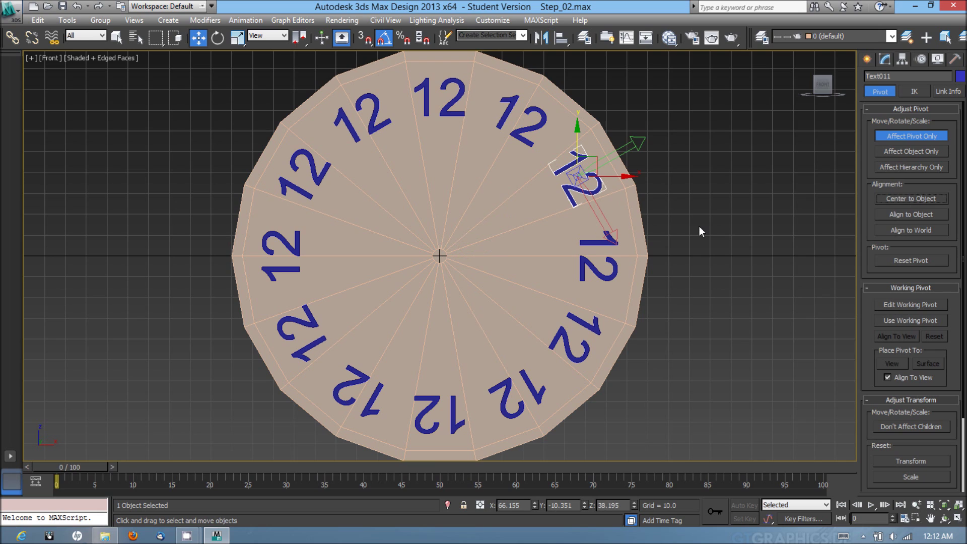
# Center the pivots of the numerals at 3, 4 and 5 o'clock to their own objects.
pyautogui.click(597, 244)
pyautogui.click(897, 200)
pyautogui.click(562, 333)
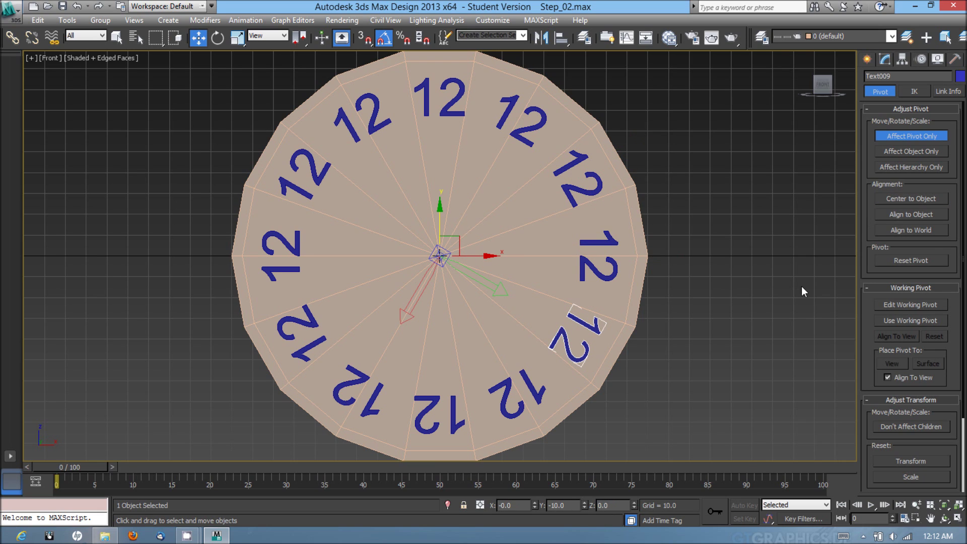
pyautogui.click(929, 203)
pyautogui.click(532, 388)
pyautogui.click(897, 201)
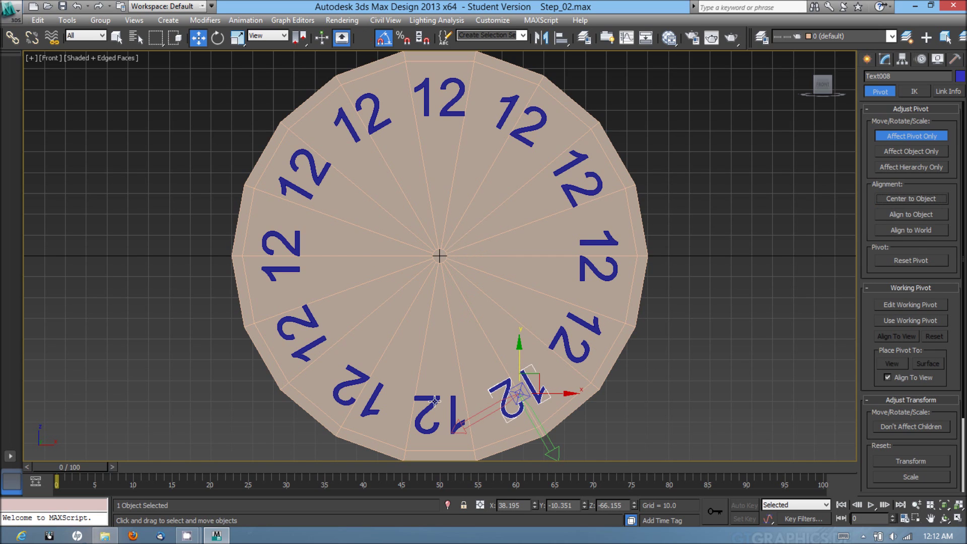
# Center the pivots of the numerals at 6, 7 and 8 o'clock to their own objects.
pyautogui.click(437, 410)
pyautogui.click(919, 199)
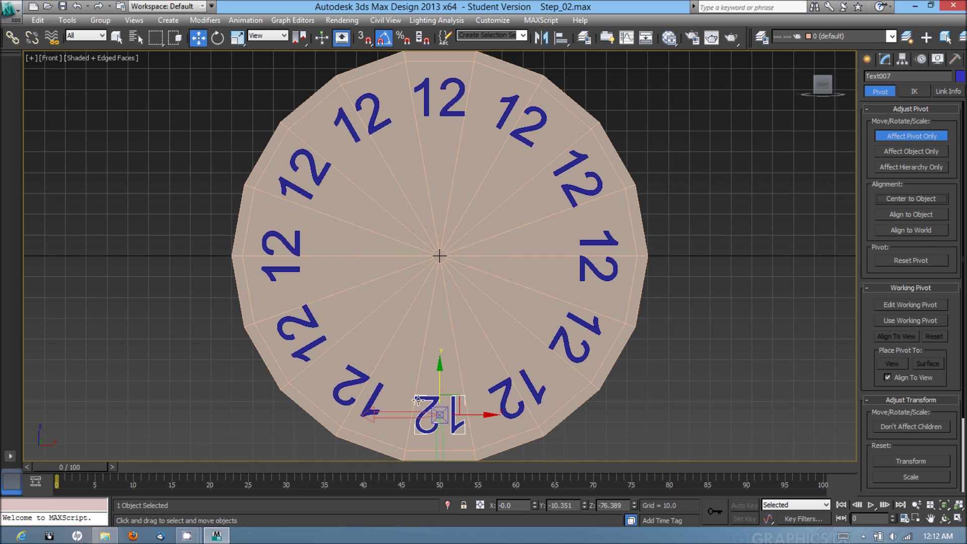
pyautogui.click(354, 371)
pyautogui.click(354, 371)
pyautogui.click(912, 198)
pyautogui.click(311, 328)
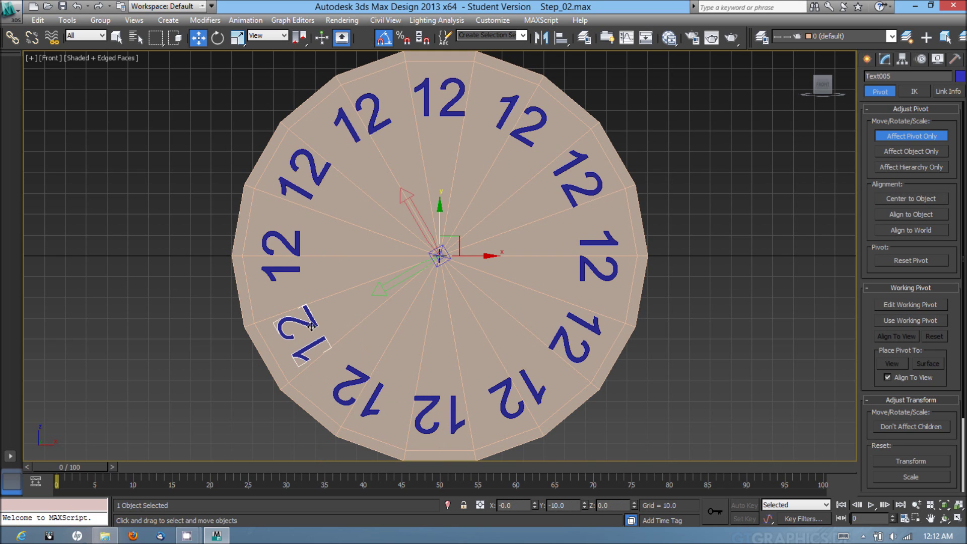
pyautogui.click(910, 198)
# Center the pivots of the numerals at 9, 10 and 11 o'clock to their own objects, and turn off Affect Pivot Only.
pyautogui.click(282, 250)
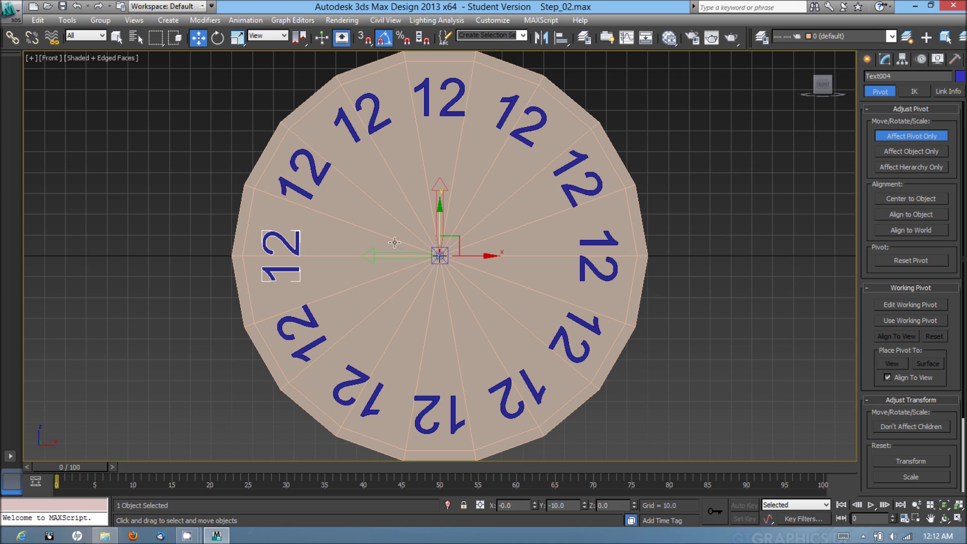
pyautogui.click(899, 198)
pyautogui.click(302, 156)
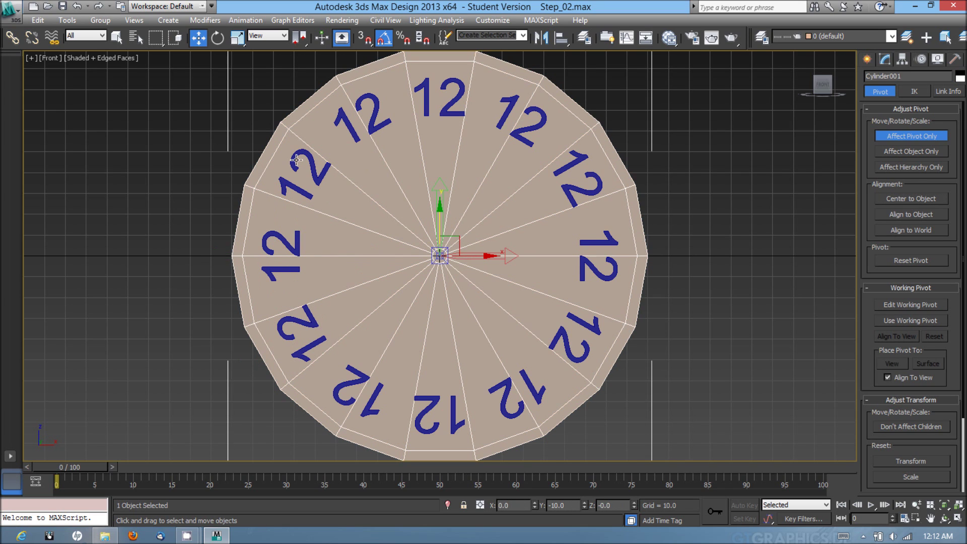
pyautogui.click(902, 195)
pyautogui.click(370, 105)
pyautogui.click(373, 102)
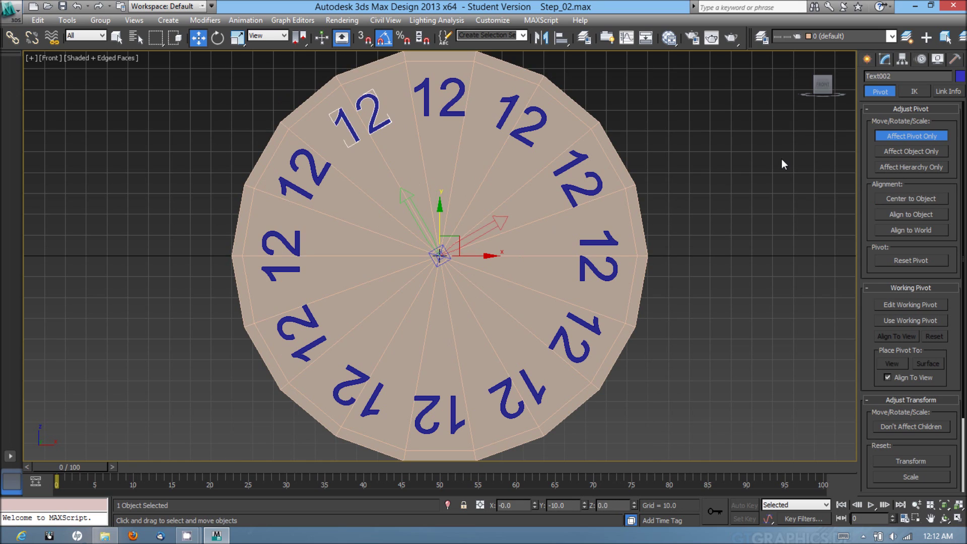
pyautogui.click(903, 198)
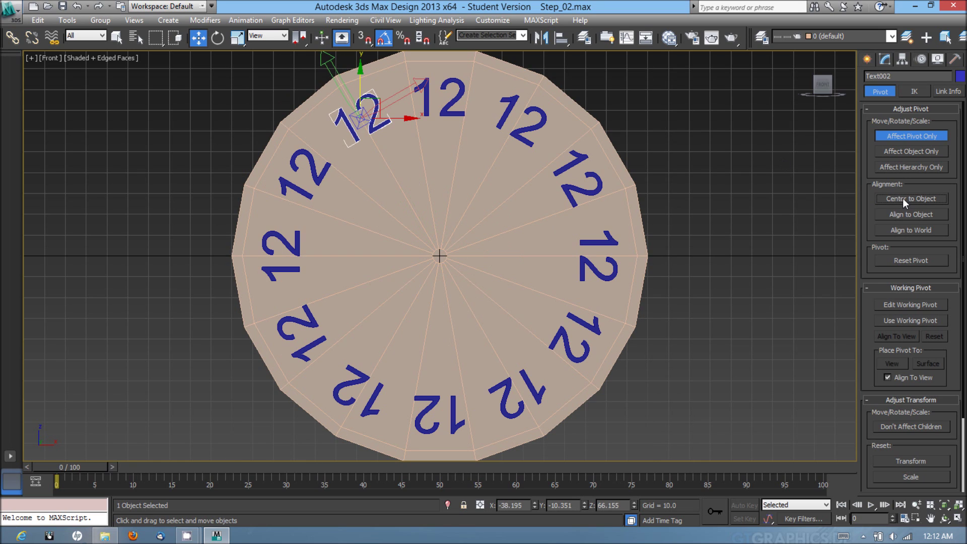
pyautogui.click(909, 135)
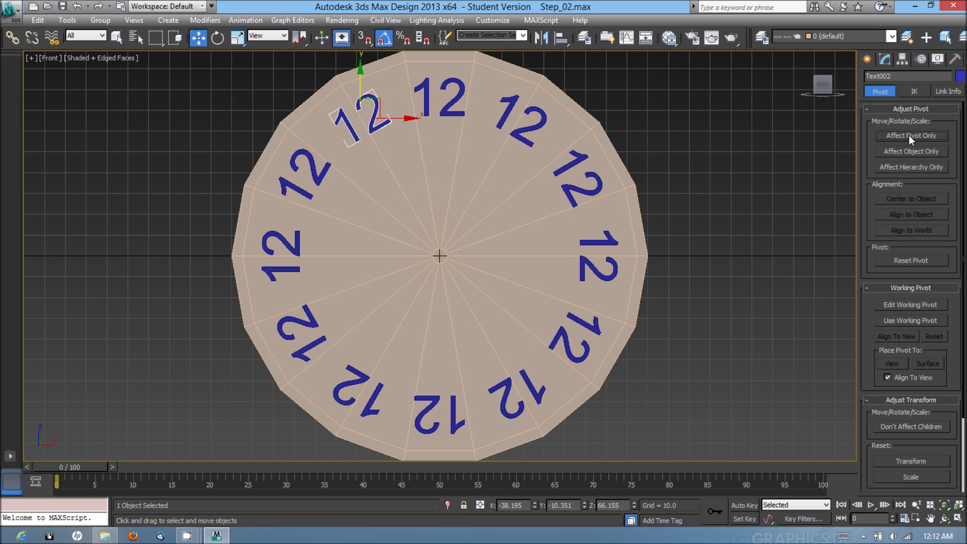
# Change the text of the numeral at the 1 o'clock position to 1.
pyautogui.click(871, 60)
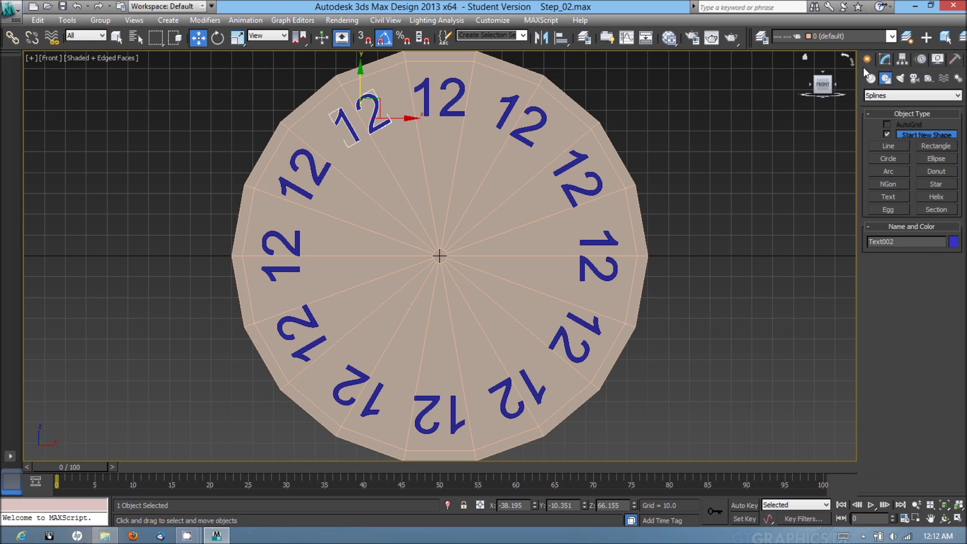
pyautogui.click(889, 60)
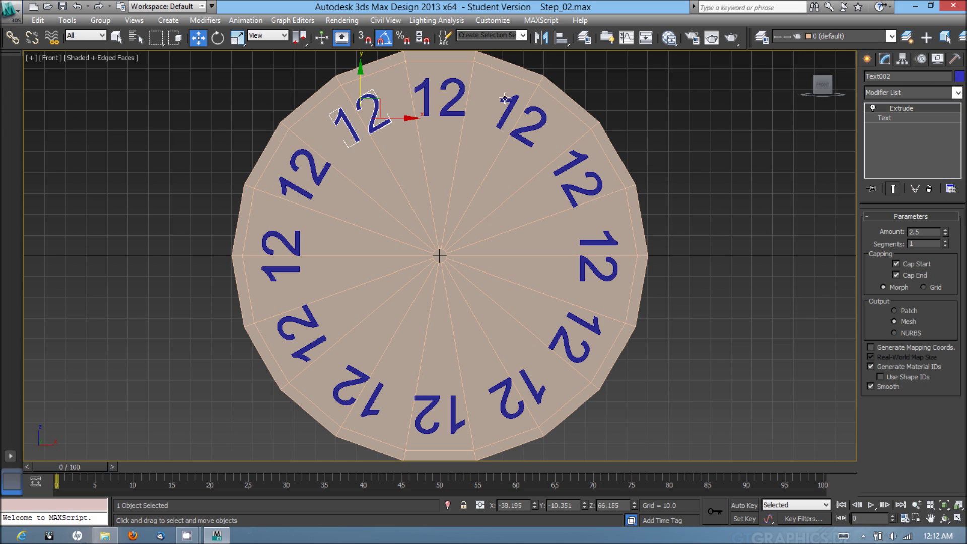
pyautogui.click(507, 107)
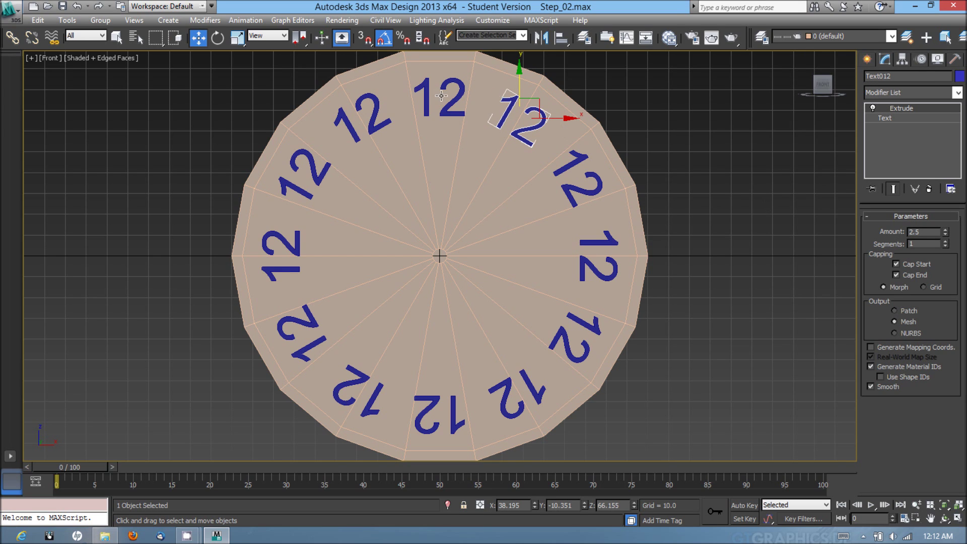
pyautogui.click(883, 119)
pyautogui.moveTo(876, 329); pyautogui.dragTo(831, 314)
pyautogui.write('1 ')
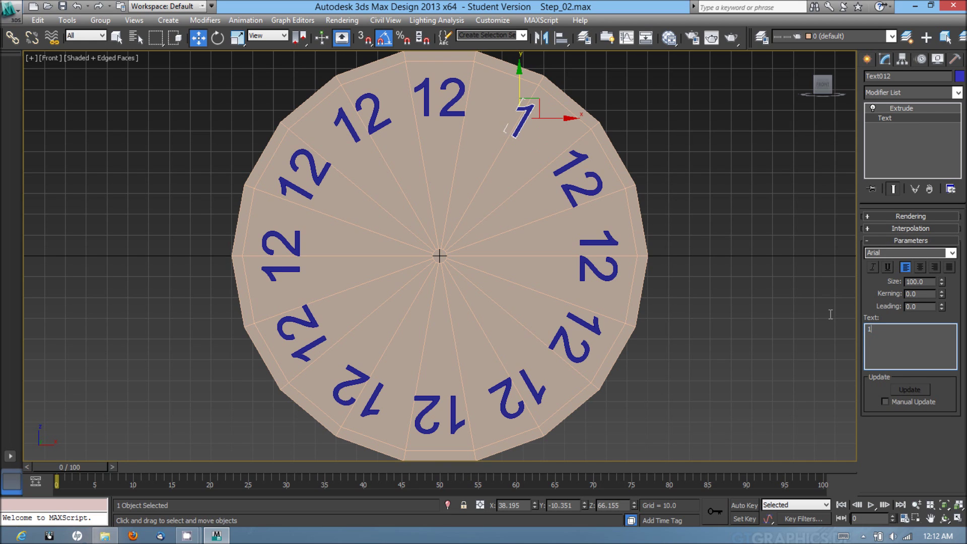
pyautogui.write('e')
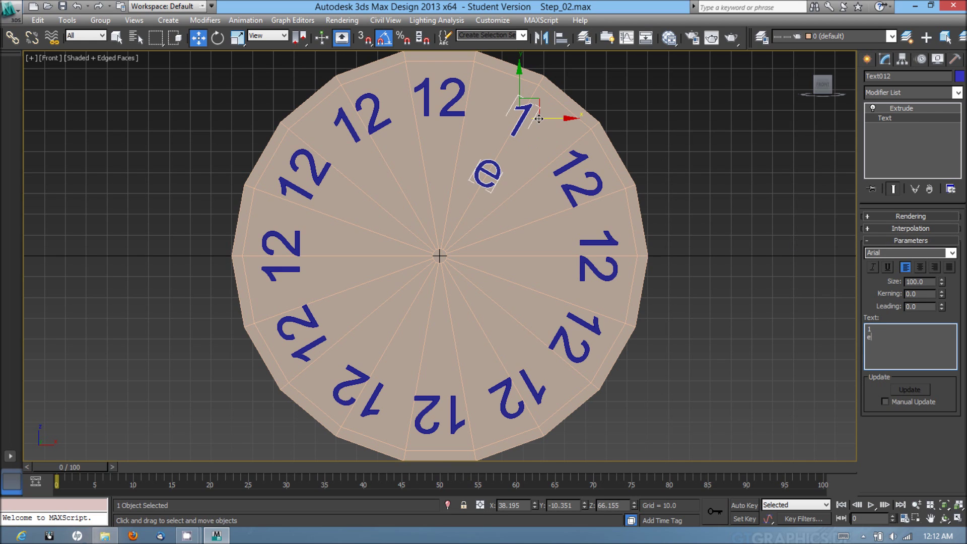
pyautogui.press('BackSpace')
pyautogui.press('BackSpace')
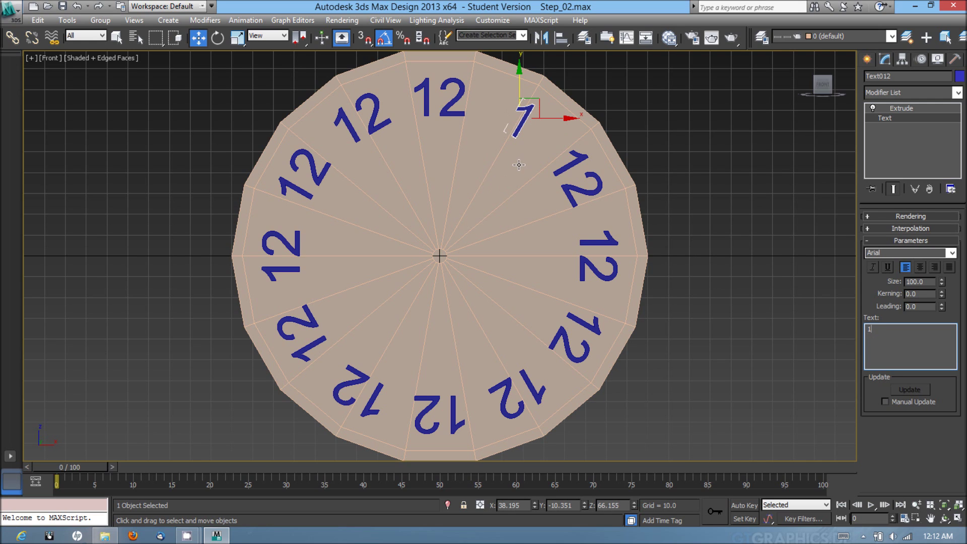
pyautogui.click(712, 81)
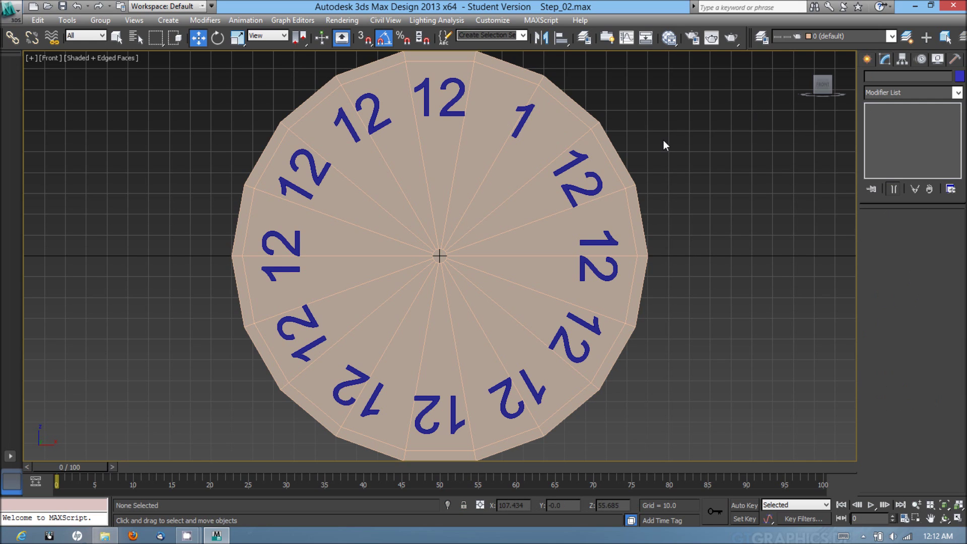
# Rotate the 1 in the view plane until it stands upright.
pyautogui.click(519, 109)
pyautogui.press('e')
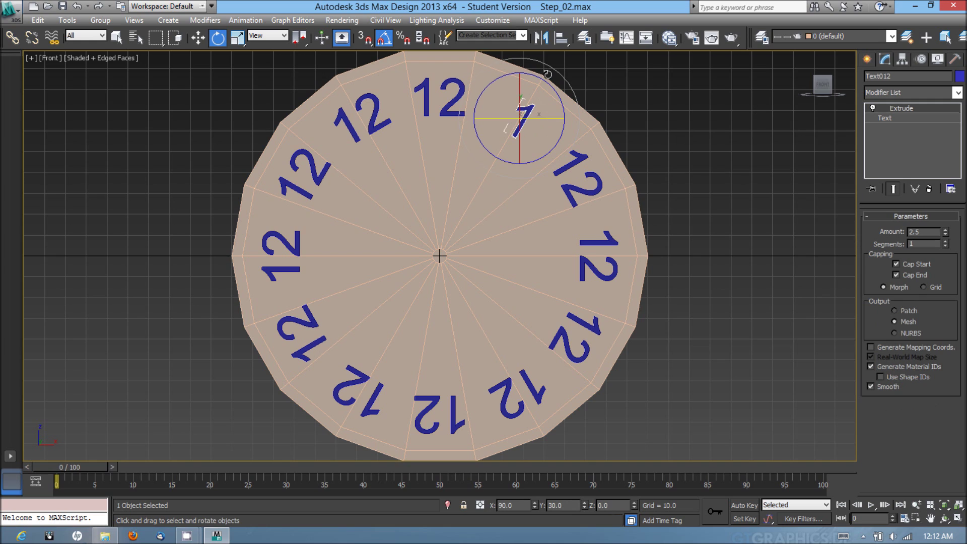
pyautogui.moveTo(546, 80); pyautogui.dragTo(564, 155)
# Change the numeral at the 2 o'clock position to 2 and rotate it upright.
pyautogui.click(580, 162)
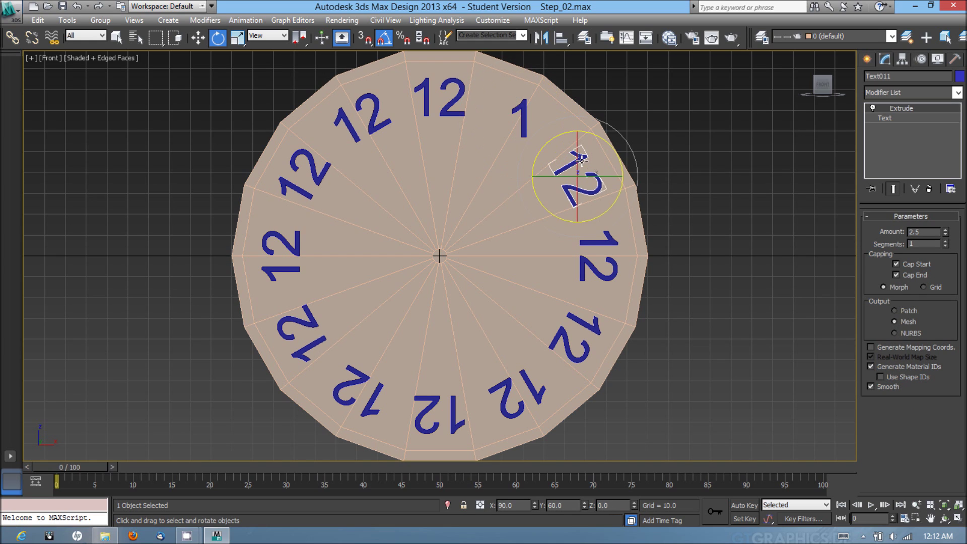
pyautogui.click(896, 119)
pyautogui.moveTo(879, 330); pyautogui.dragTo(855, 321)
pyautogui.write('2')
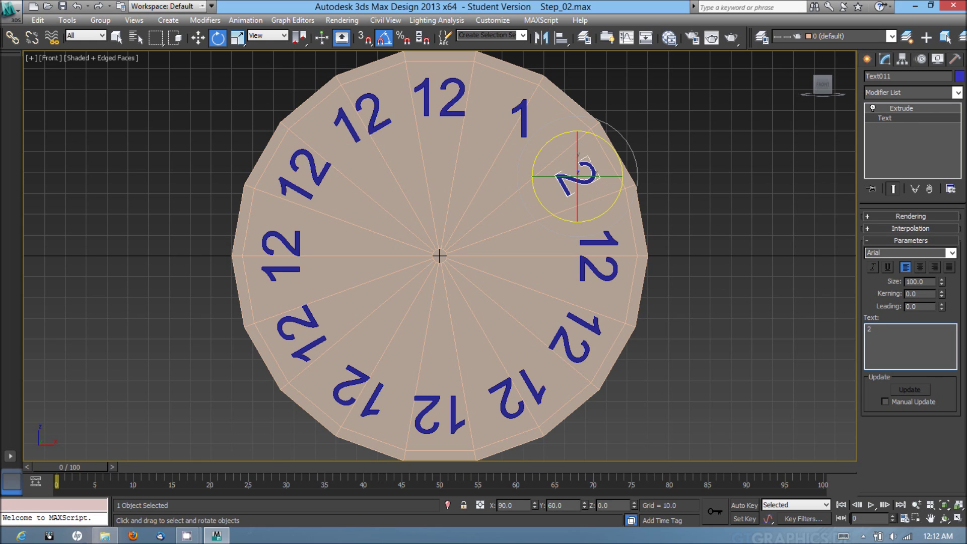
pyautogui.moveTo(614, 147)
pyautogui.mouseDown()
pyautogui.moveTo(587, 132)
pyautogui.moveTo(556, 140)
pyautogui.moveTo(612, 147)
pyautogui.mouseUp()
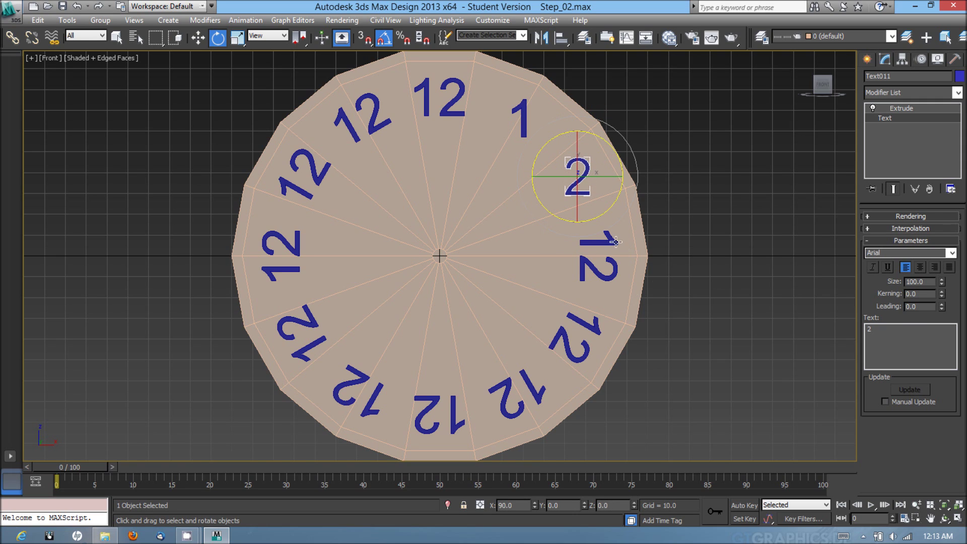
# Change the numeral at the 3 o'clock position to 3 and rotate it upright.
pyautogui.click(616, 241)
pyautogui.moveTo(900, 334); pyautogui.dragTo(839, 318)
pyautogui.write('3')
pyautogui.press('Return')
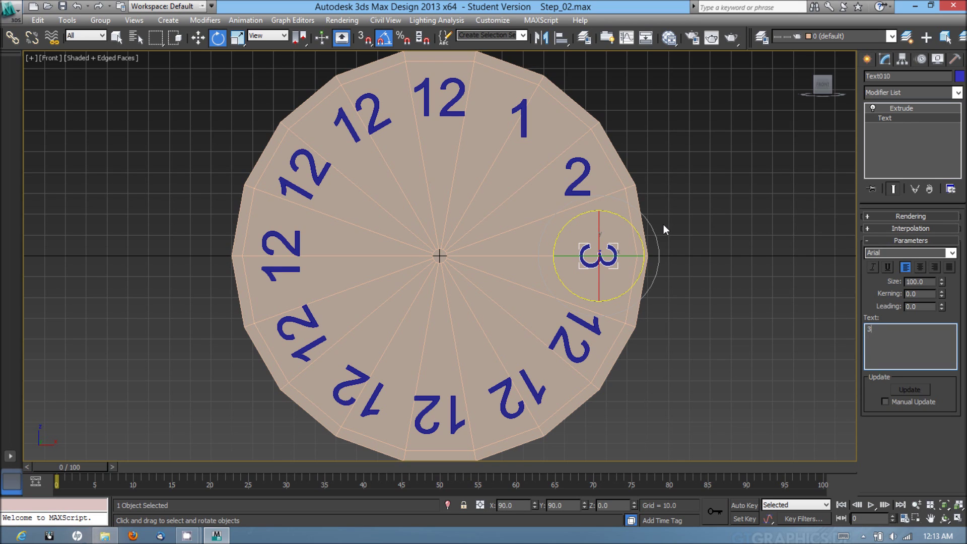
pyautogui.moveTo(633, 222); pyautogui.dragTo(579, 206)
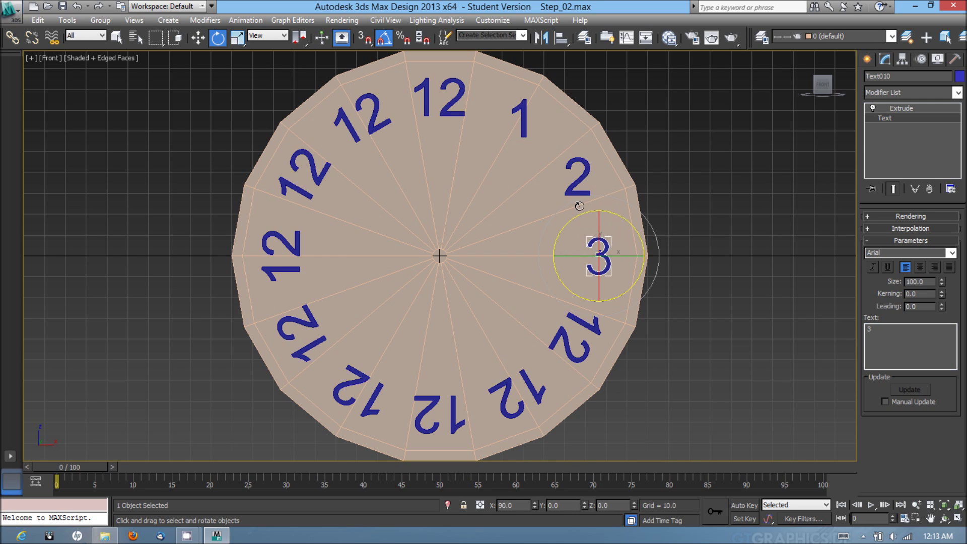
# Change the numeral at the 4 o'clock position to 4 and rotate it upright.
pyautogui.click(593, 325)
pyautogui.click(903, 120)
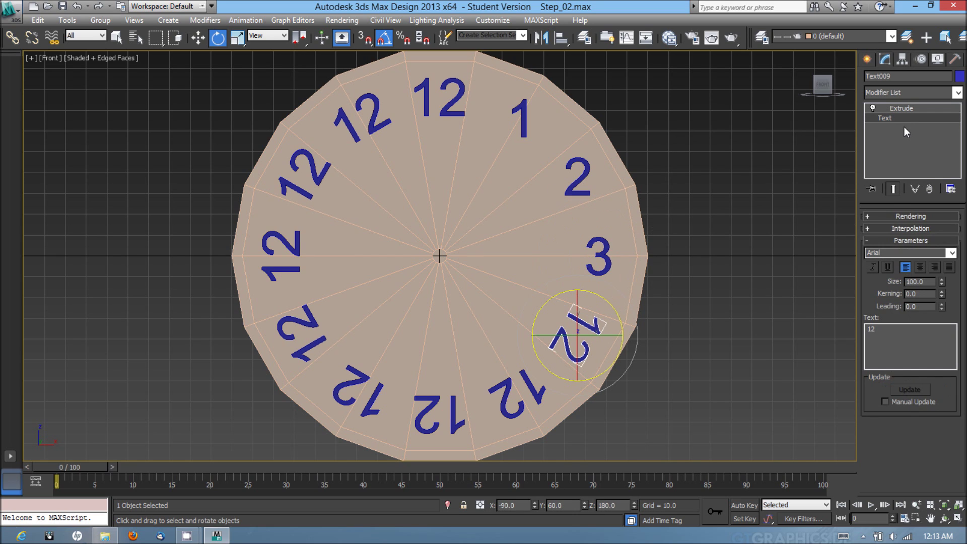
pyautogui.doubleClick(870, 330)
pyautogui.write('4')
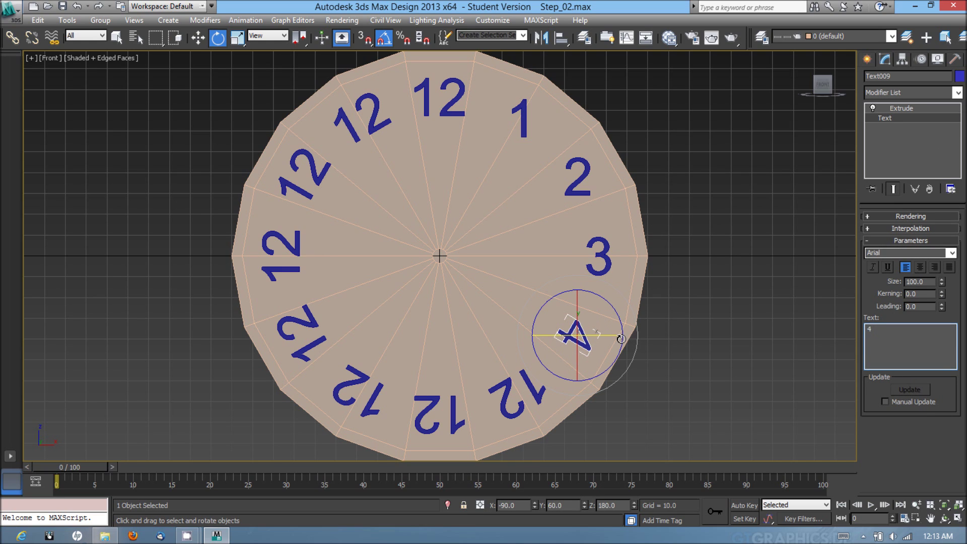
pyautogui.moveTo(623, 324); pyautogui.dragTo(539, 275)
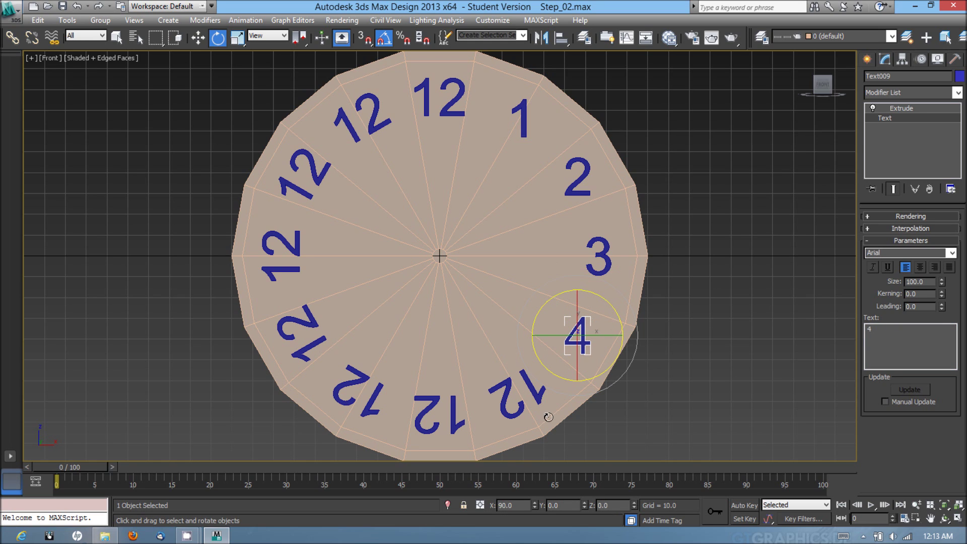
# Change the numeral at the 5 o'clock position to 5 and rotate it upright.
pyautogui.click(533, 391)
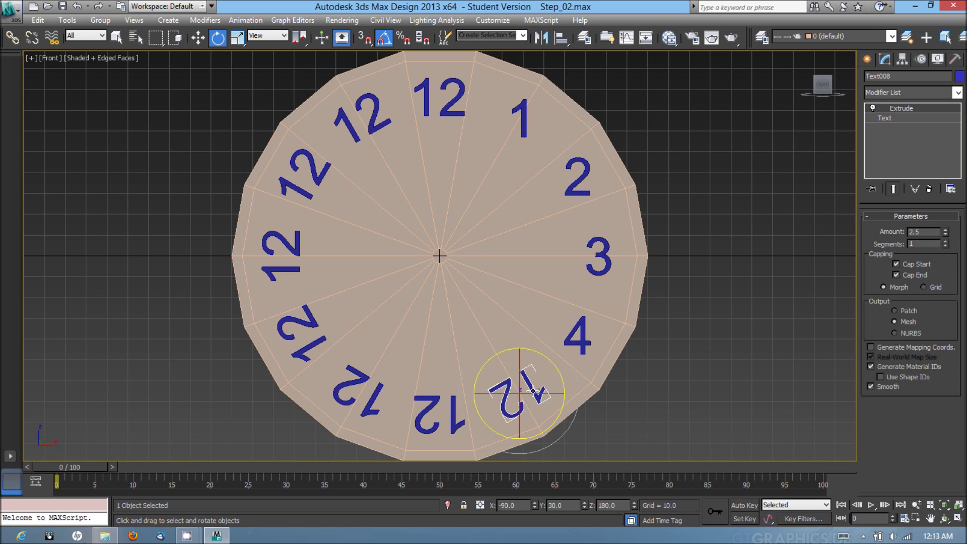
pyautogui.click(882, 117)
pyautogui.doubleClick(905, 338)
pyautogui.write('5')
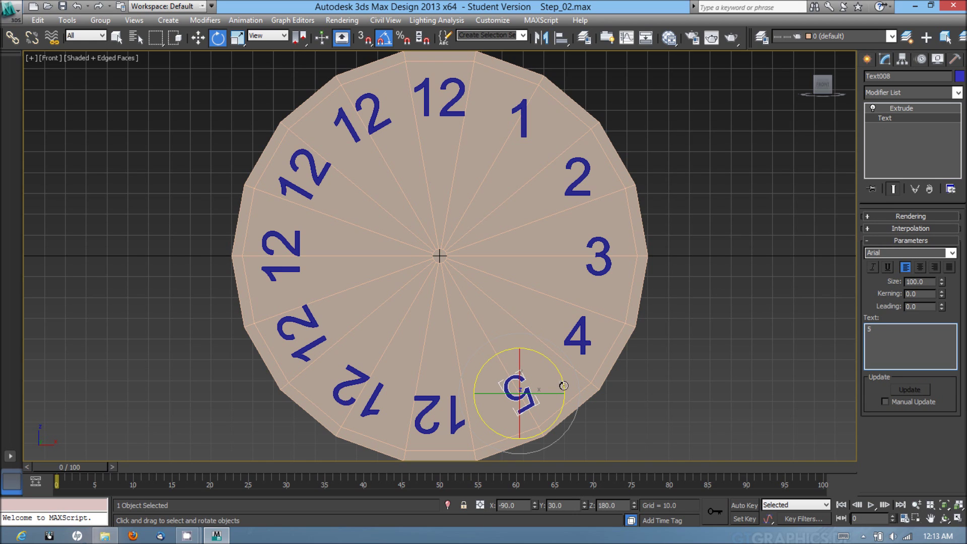
pyautogui.moveTo(562, 386); pyautogui.dragTo(481, 320)
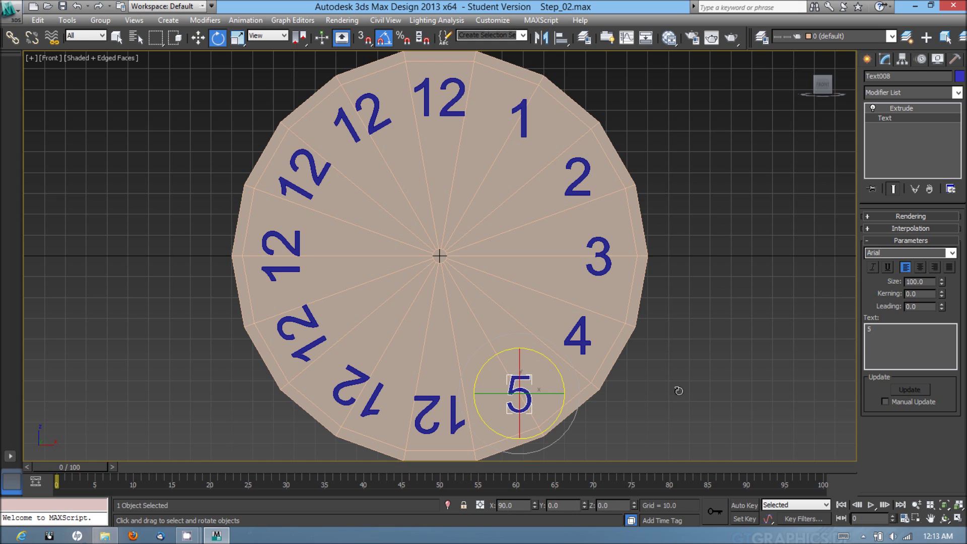
# Change the numeral at the 6 o'clock position to 6 and rotate it upright.
pyautogui.click(455, 402)
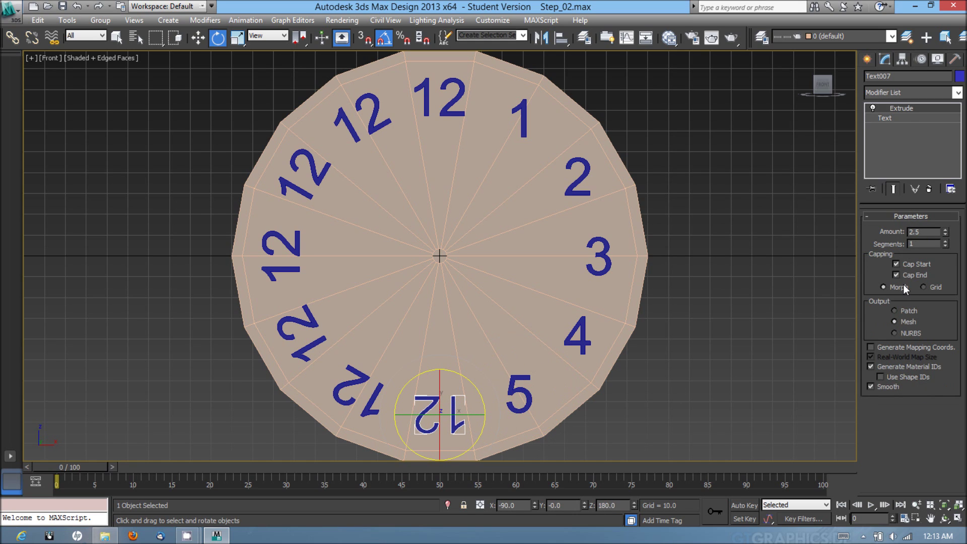
pyautogui.click(911, 120)
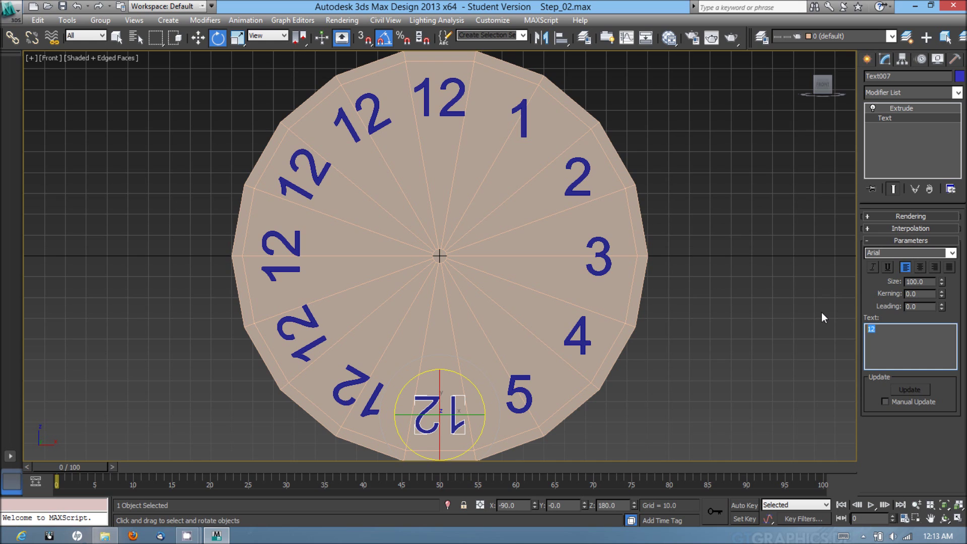
pyautogui.write('6')
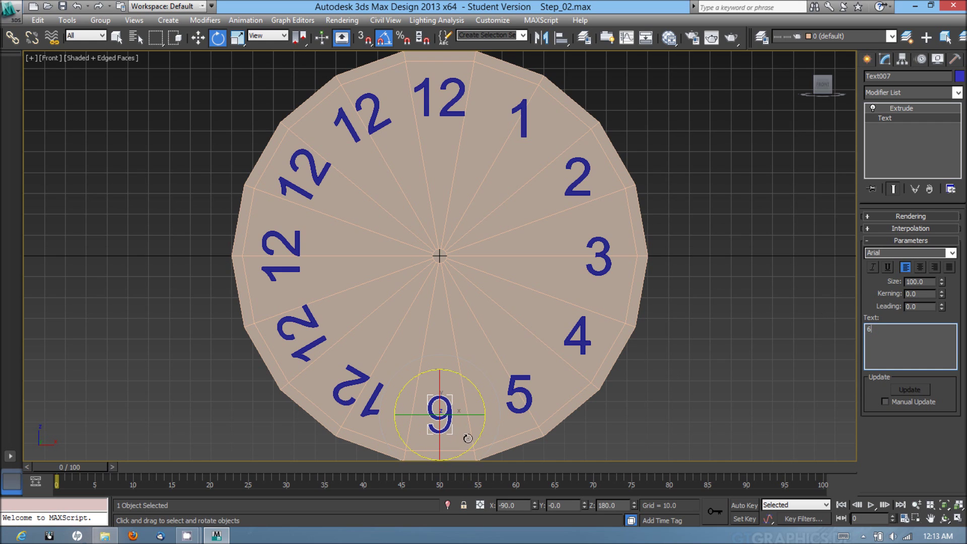
pyautogui.moveTo(476, 440); pyautogui.dragTo(446, 356)
pyautogui.moveTo(473, 391); pyautogui.dragTo(440, 399)
# Change the numeral at the 7 o'clock position to 7 and rotate it upright.
pyautogui.click(376, 393)
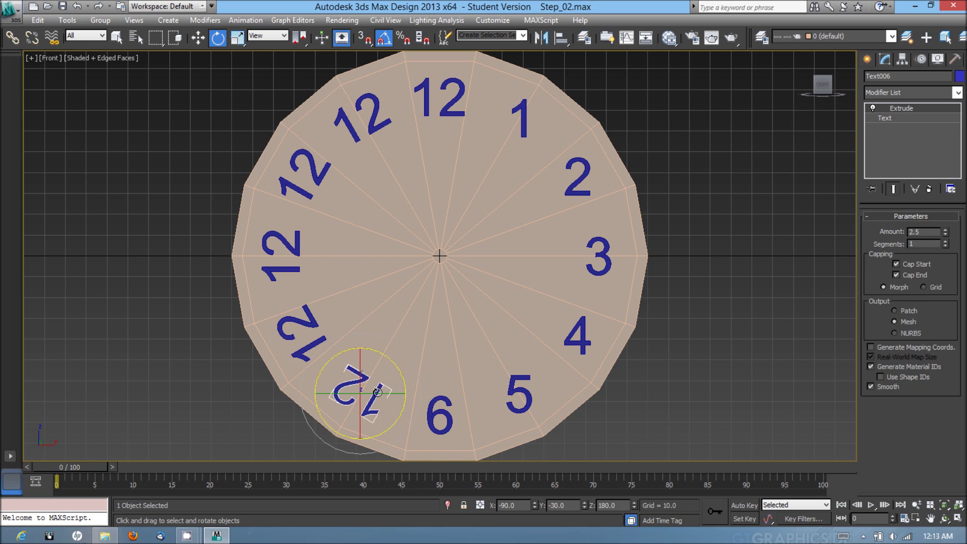
pyautogui.click(899, 117)
pyautogui.moveTo(901, 329); pyautogui.dragTo(851, 326)
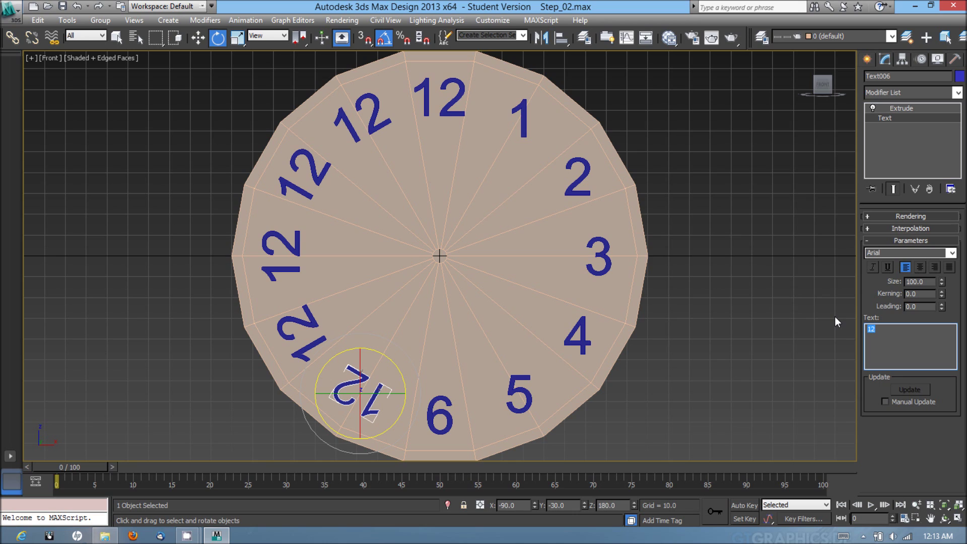
pyautogui.write('4')
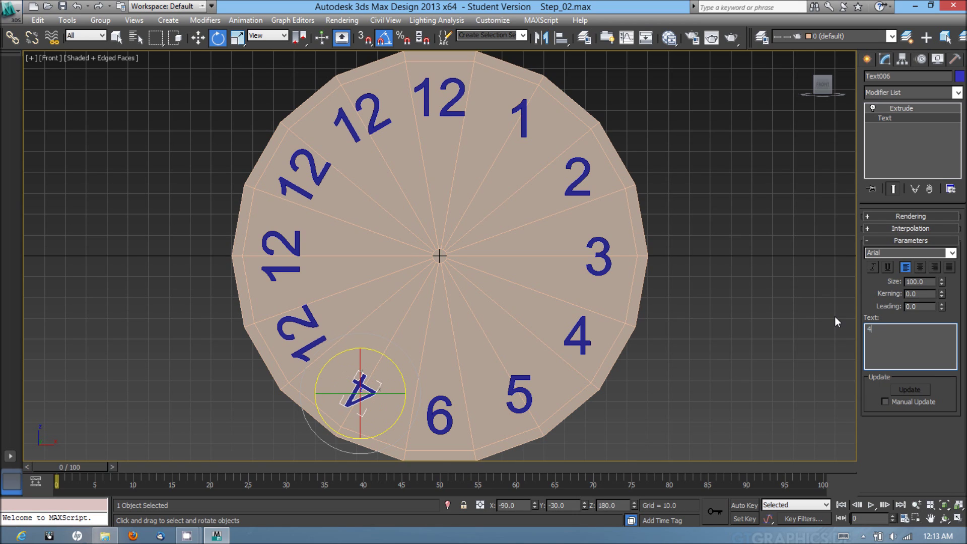
pyautogui.press('BackSpace')
pyautogui.write('8')
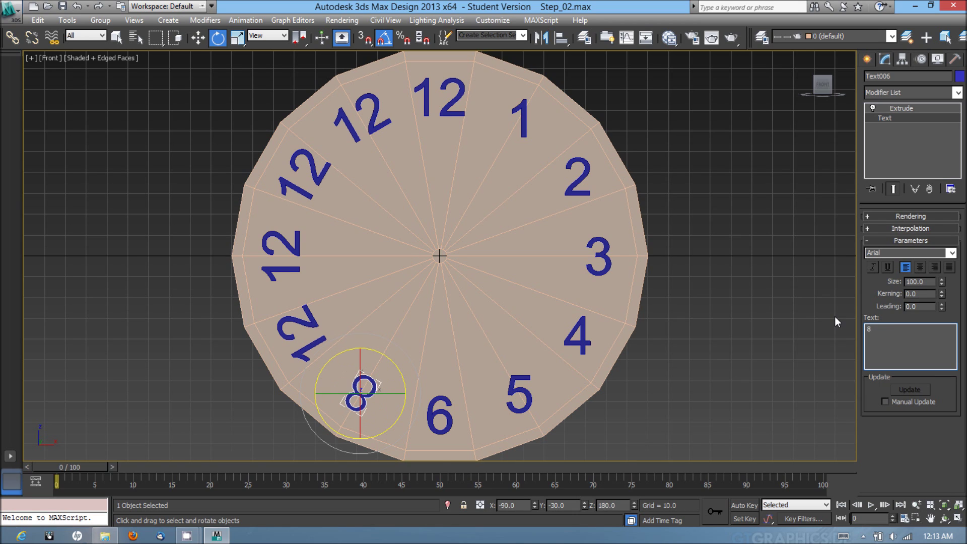
pyautogui.press('BackSpace')
pyautogui.write('7')
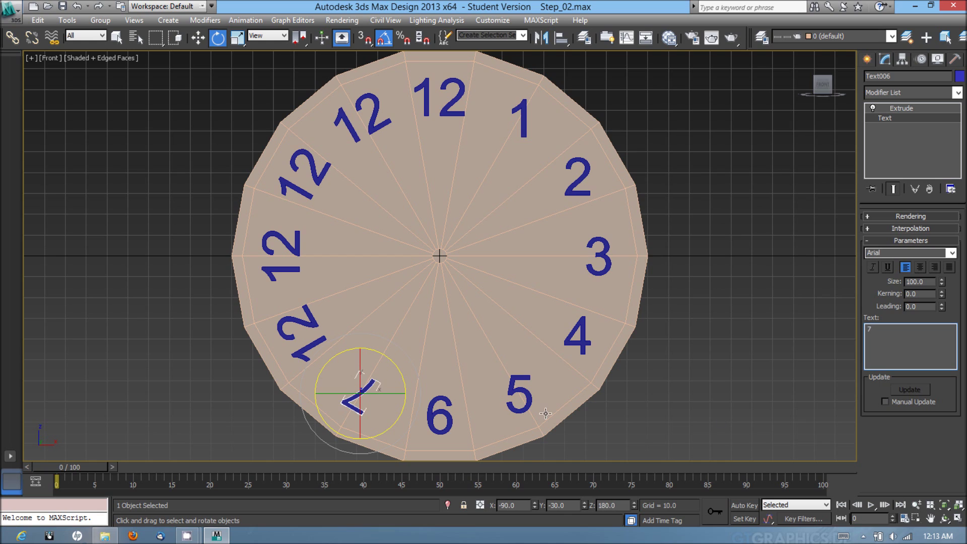
pyautogui.moveTo(373, 427); pyautogui.dragTo(408, 319)
pyautogui.moveTo(393, 427); pyautogui.dragTo(400, 327)
pyautogui.moveTo(405, 388); pyautogui.dragTo(395, 367)
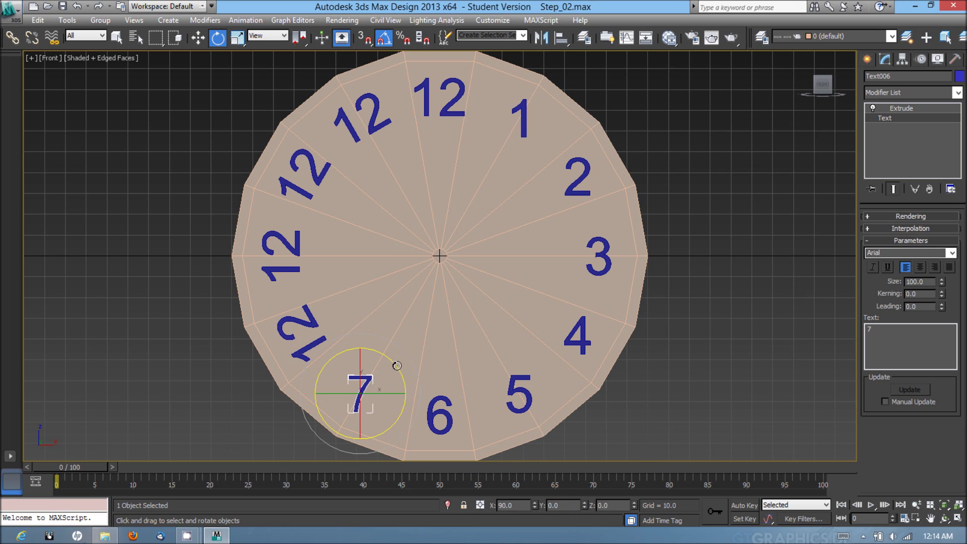
# Change the numeral at the 8 o'clock position to 8 and rotate it upright.
pyautogui.click(310, 322)
pyautogui.click(311, 322)
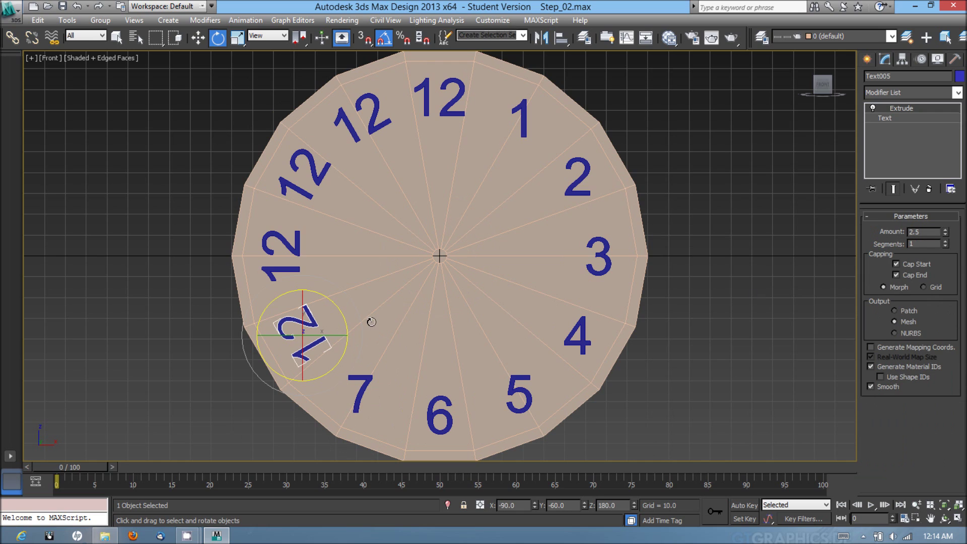
pyautogui.click(907, 118)
pyautogui.doubleClick(909, 328)
pyautogui.write('8')
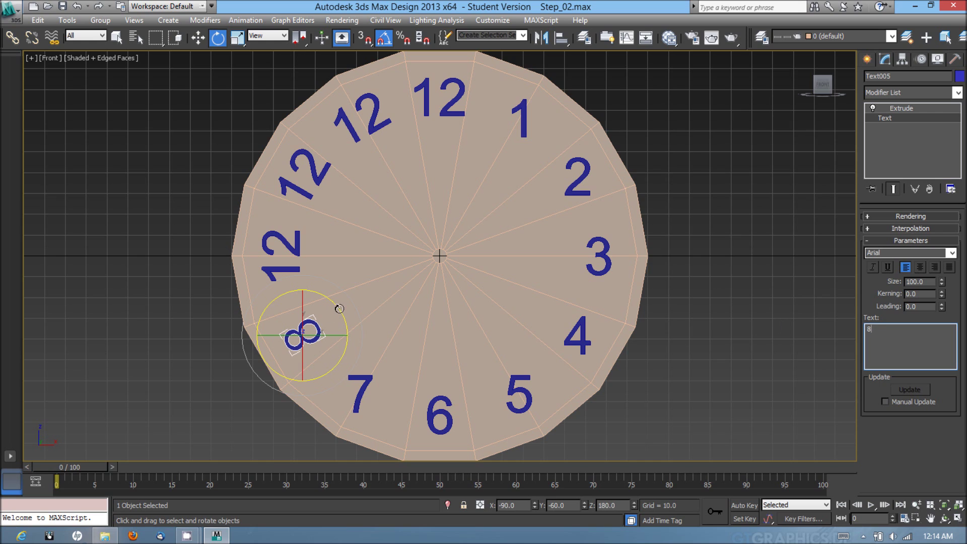
pyautogui.moveTo(321, 294); pyautogui.dragTo(343, 363)
pyautogui.moveTo(321, 293); pyautogui.dragTo(330, 324)
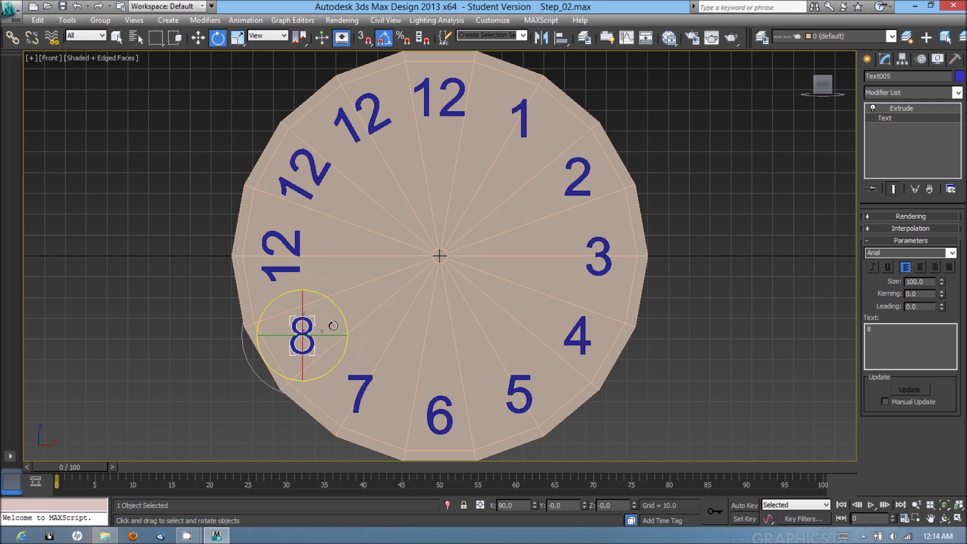
# Change the numeral at the 9 o'clock position to 9 and rotate it upright.
pyautogui.click(283, 241)
pyautogui.click(283, 241)
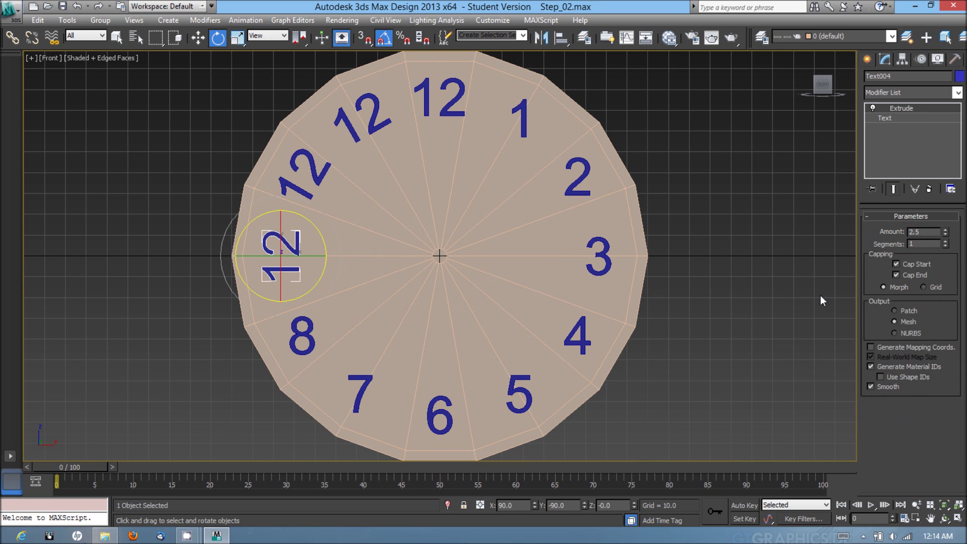
pyautogui.click(896, 117)
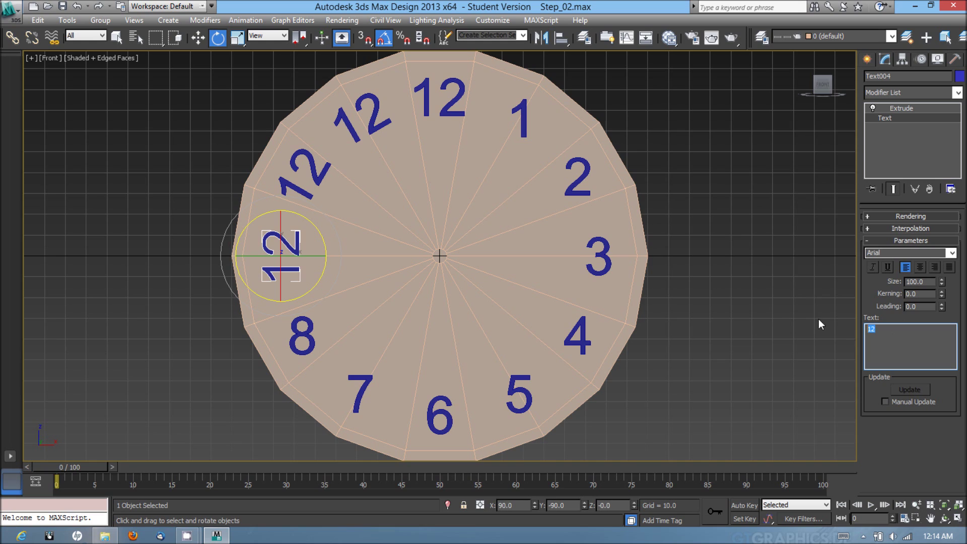
pyautogui.write('9')
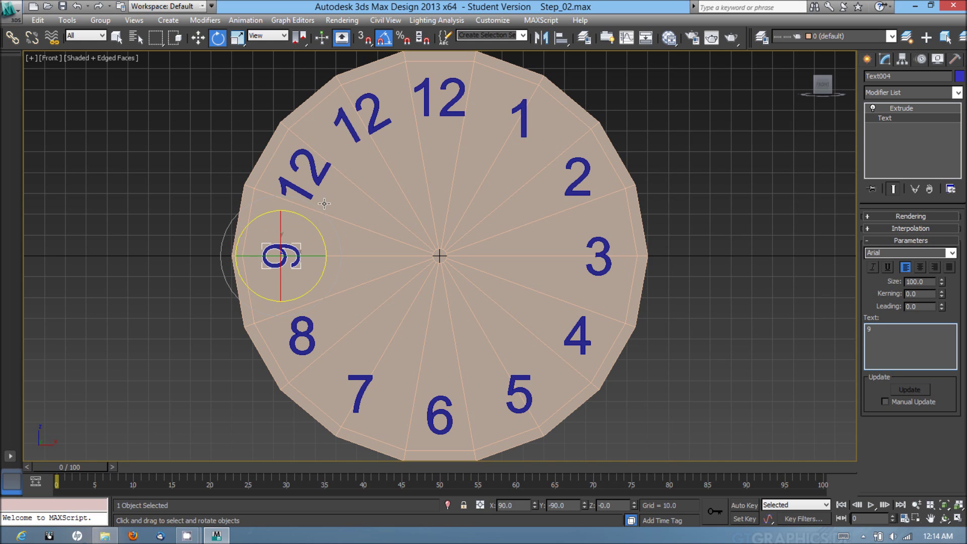
pyautogui.moveTo(297, 211)
pyautogui.mouseDown()
pyautogui.moveTo(320, 319)
pyautogui.moveTo(314, 222)
pyautogui.moveTo(296, 220)
pyautogui.moveTo(304, 217)
pyautogui.moveTo(314, 236)
pyautogui.moveTo(309, 226)
pyautogui.mouseUp()
# Change the numeral at the 10 o'clock position to 10 and rotate it upright.
pyautogui.click(321, 174)
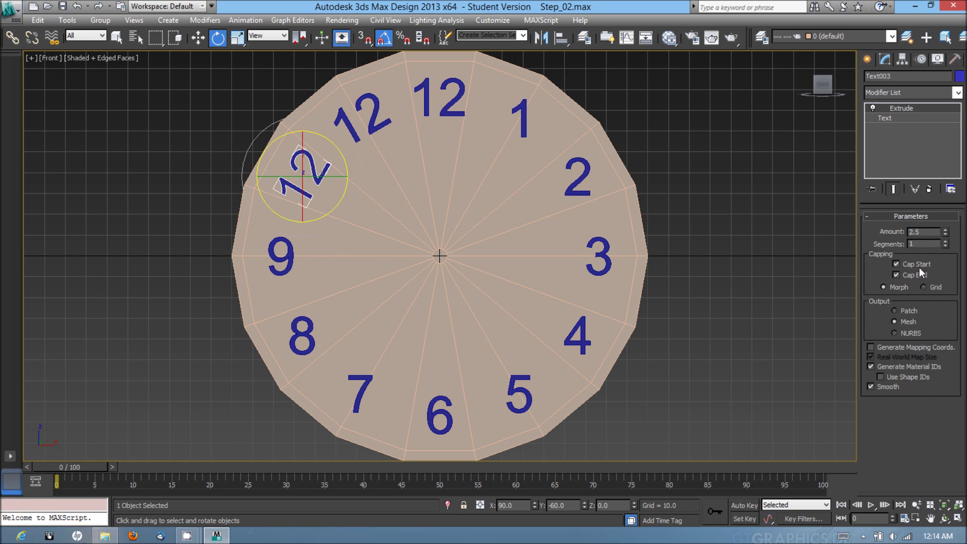
pyautogui.click(886, 118)
pyautogui.write('10')
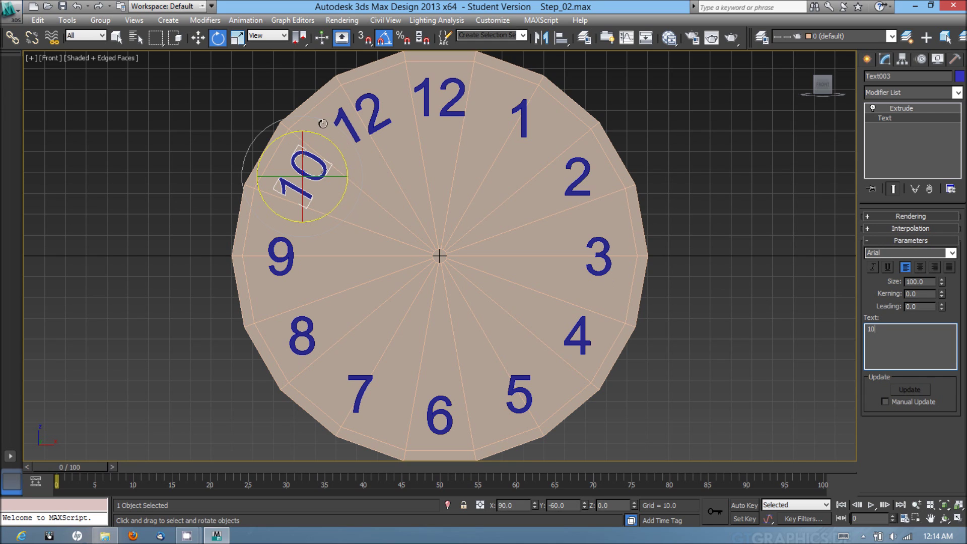
pyautogui.moveTo(313, 133)
pyautogui.mouseDown()
pyautogui.moveTo(340, 192)
pyautogui.moveTo(335, 214)
pyautogui.moveTo(332, 160)
pyautogui.moveTo(315, 135)
pyautogui.mouseUp()
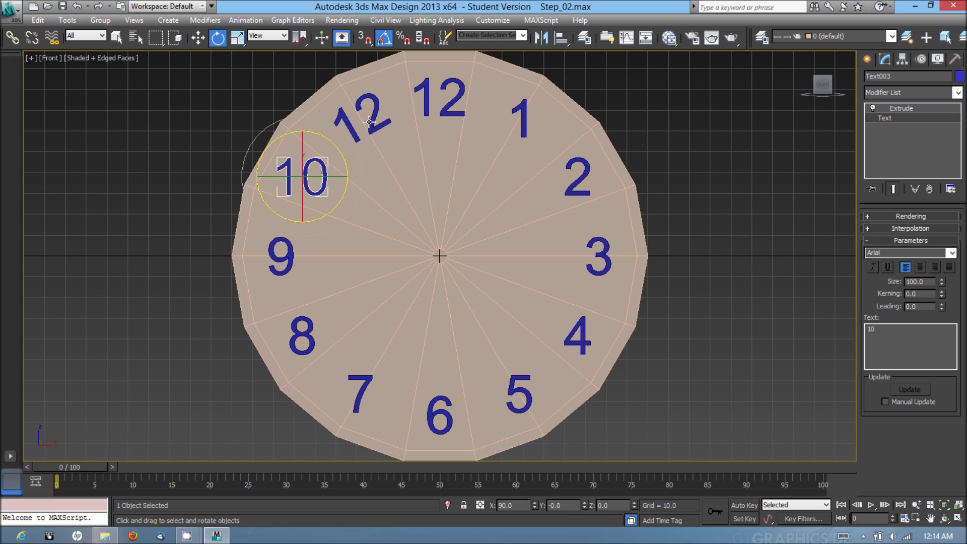
# Change the numeral at the 11 o'clock position to 11 and rotate it upright.
pyautogui.click(376, 111)
pyautogui.click(902, 119)
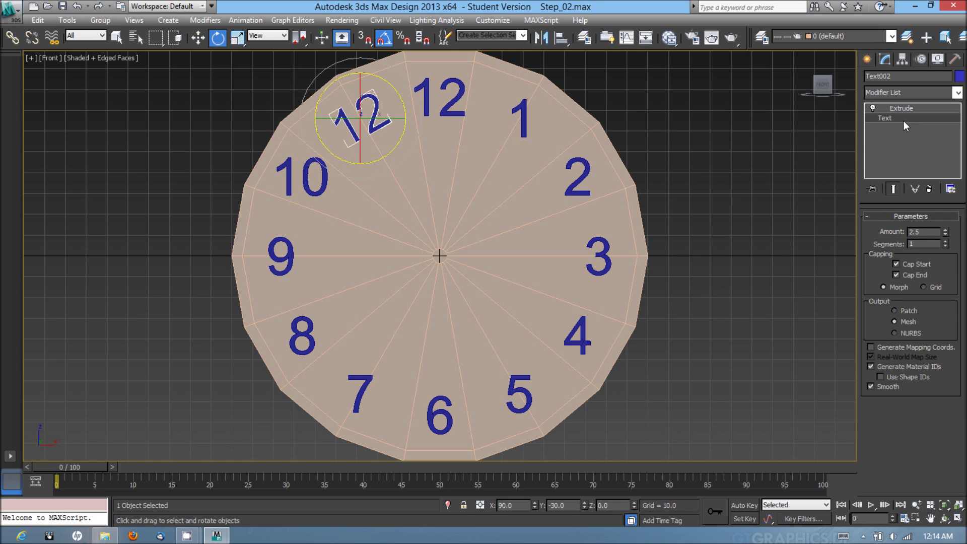
pyautogui.write('11')
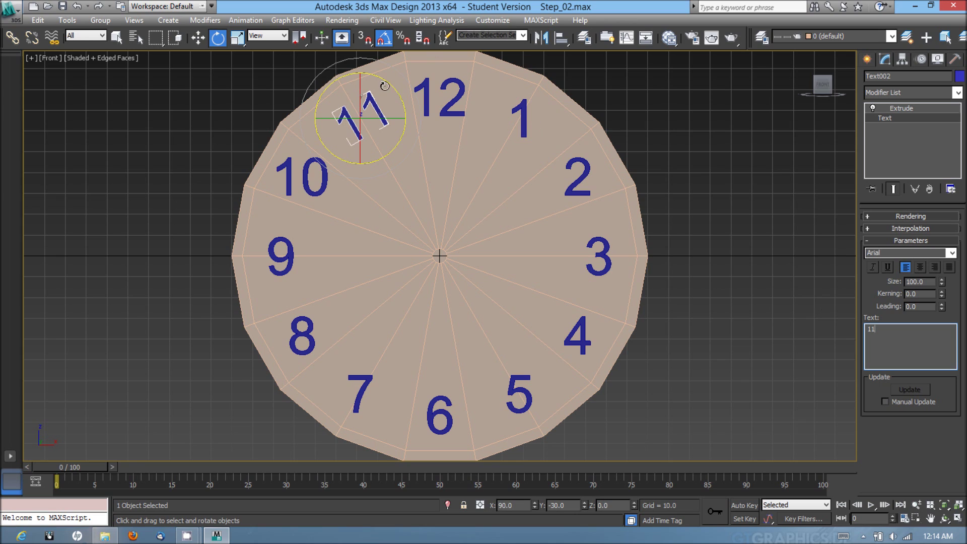
pyautogui.moveTo(384, 86); pyautogui.dragTo(410, 111)
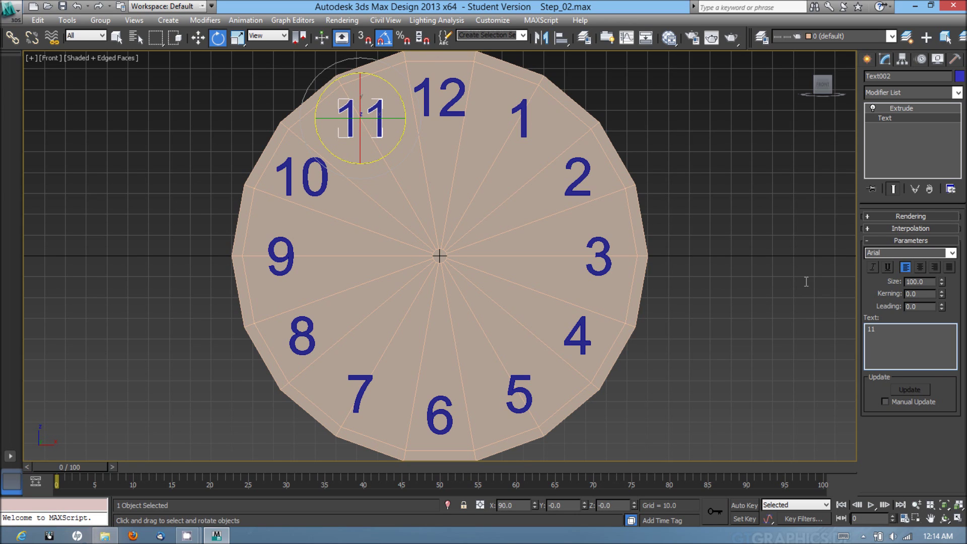
# Deselect everything, show the whole clock at an angle in the Perspective view, and save the scene.
pyautogui.click(461, 180)
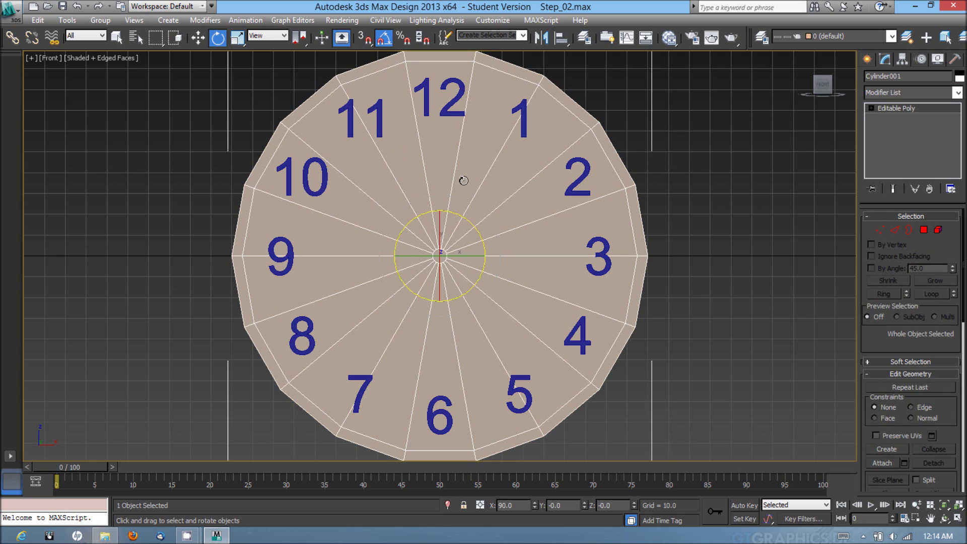
pyautogui.click(692, 187)
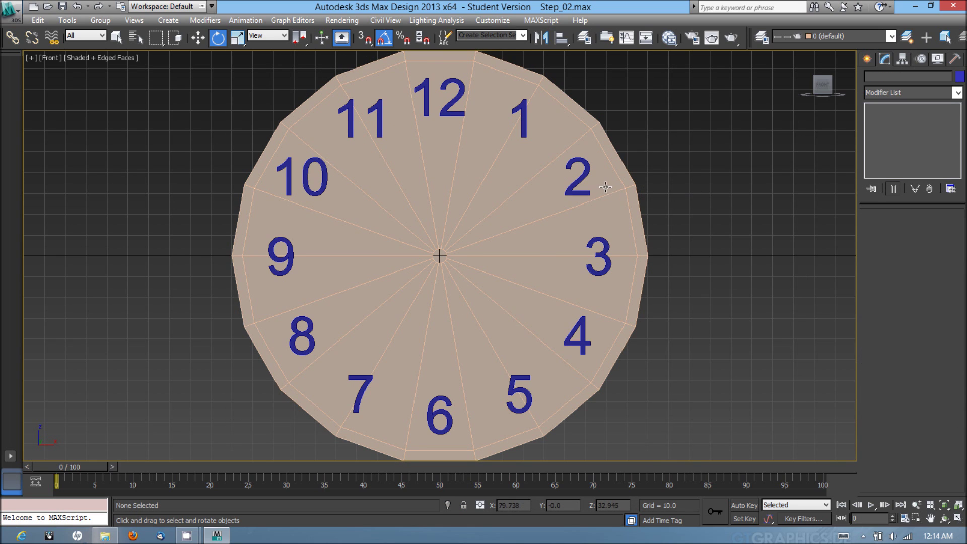
pyautogui.press('p')
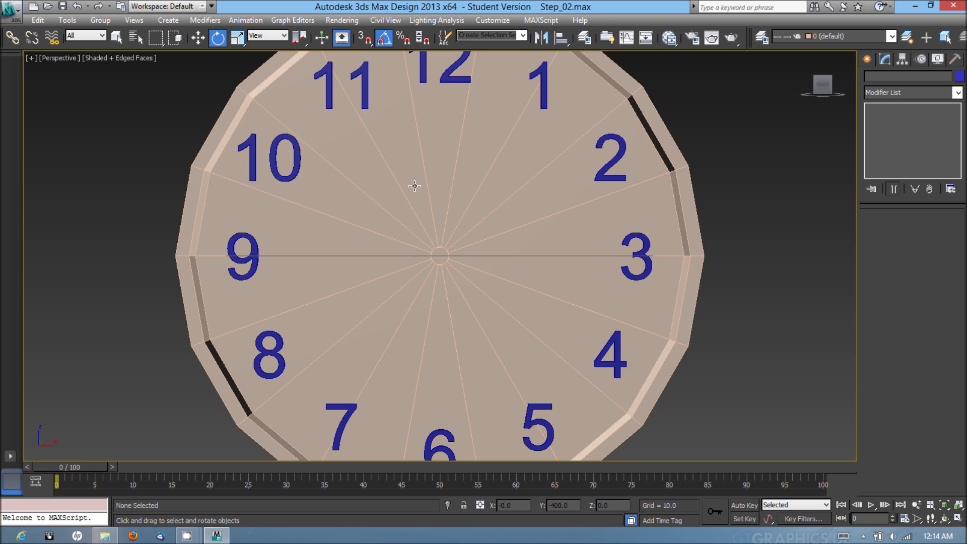
pyautogui.scroll(-6, 415, 186)
pyautogui.scroll(2, 417, 196)
pyautogui.keyDown('alt'); pyautogui.moveTo(419, 198); pyautogui.dragTo(390, 219, button='middle'); pyautogui.keyUp('alt')
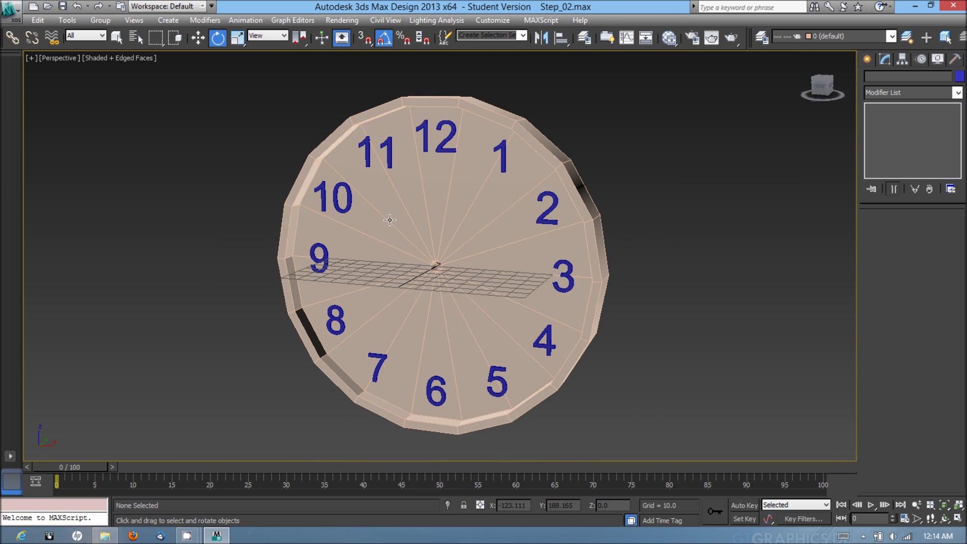
pyautogui.click(63, 7)
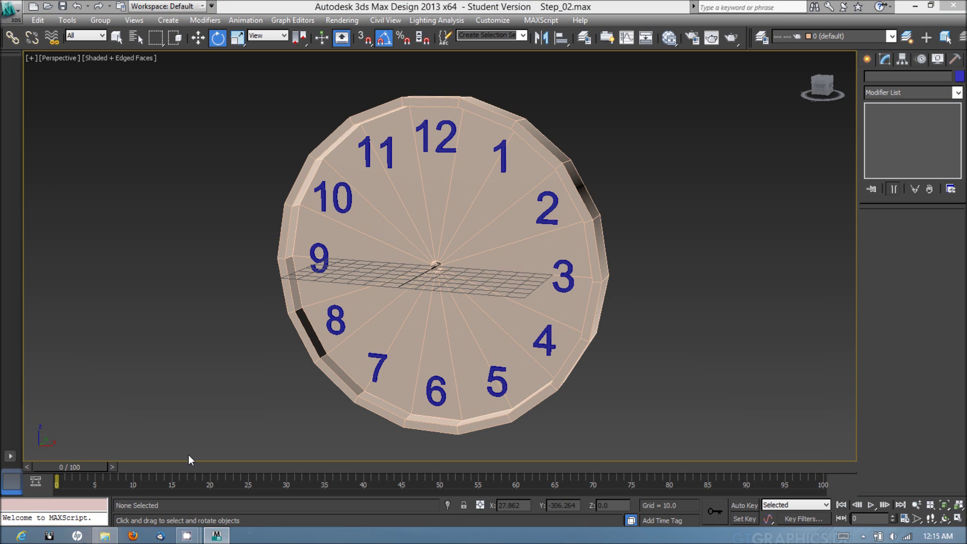
pyautogui.moveTo(187, 535)
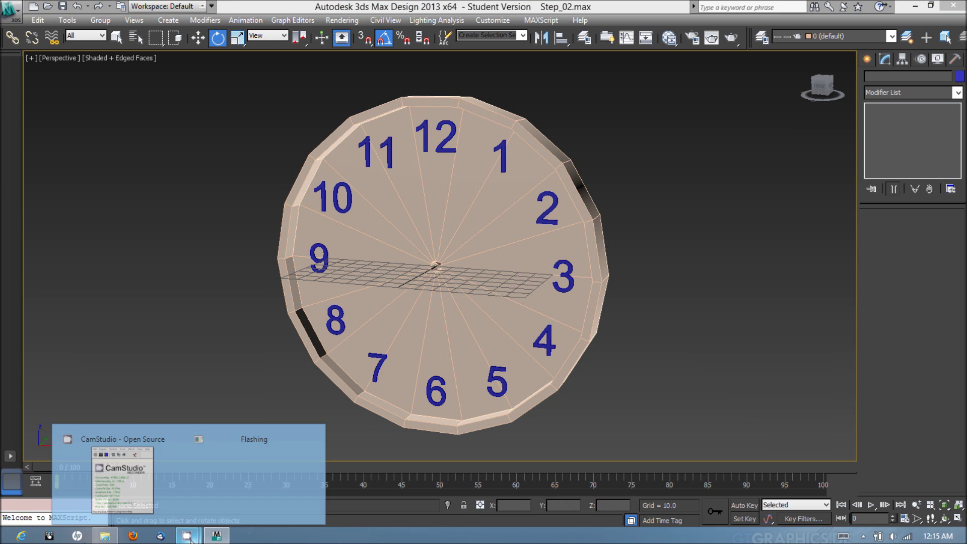